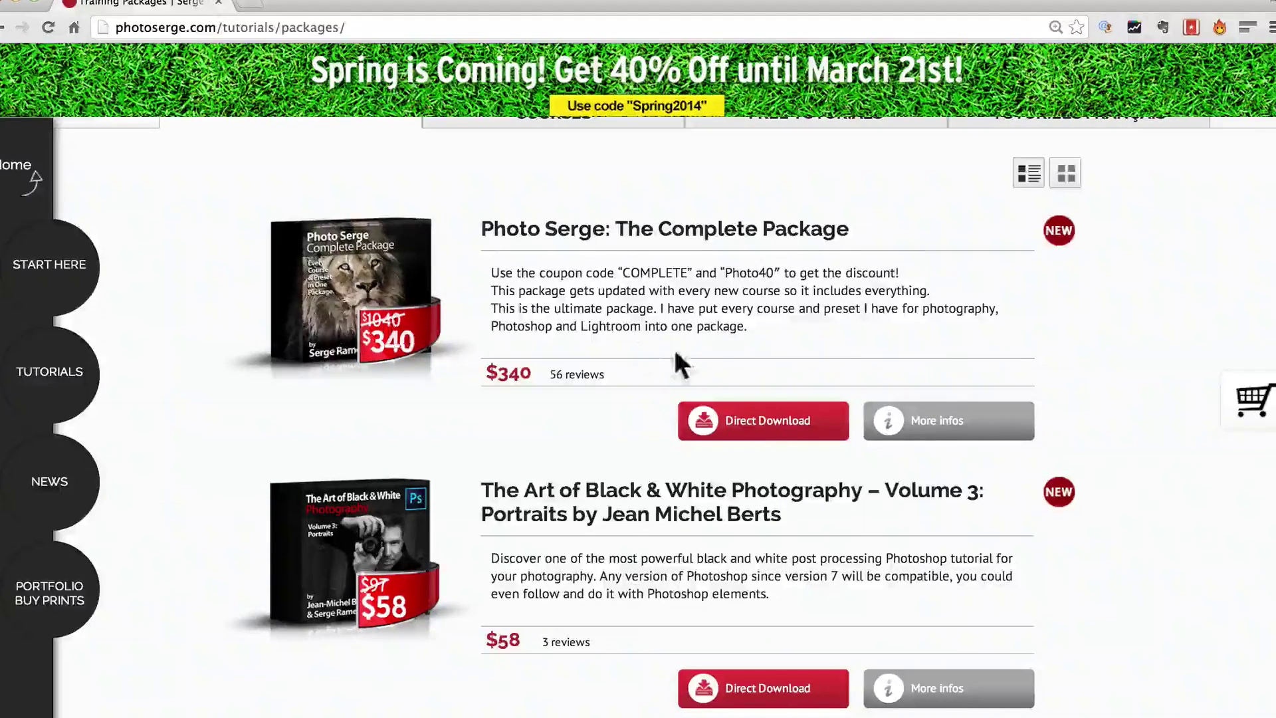
# - Add Photo Serge: The Complete Package to the cart, apply the discount code "complete" and close the cart
pyautogui.click(768, 425)
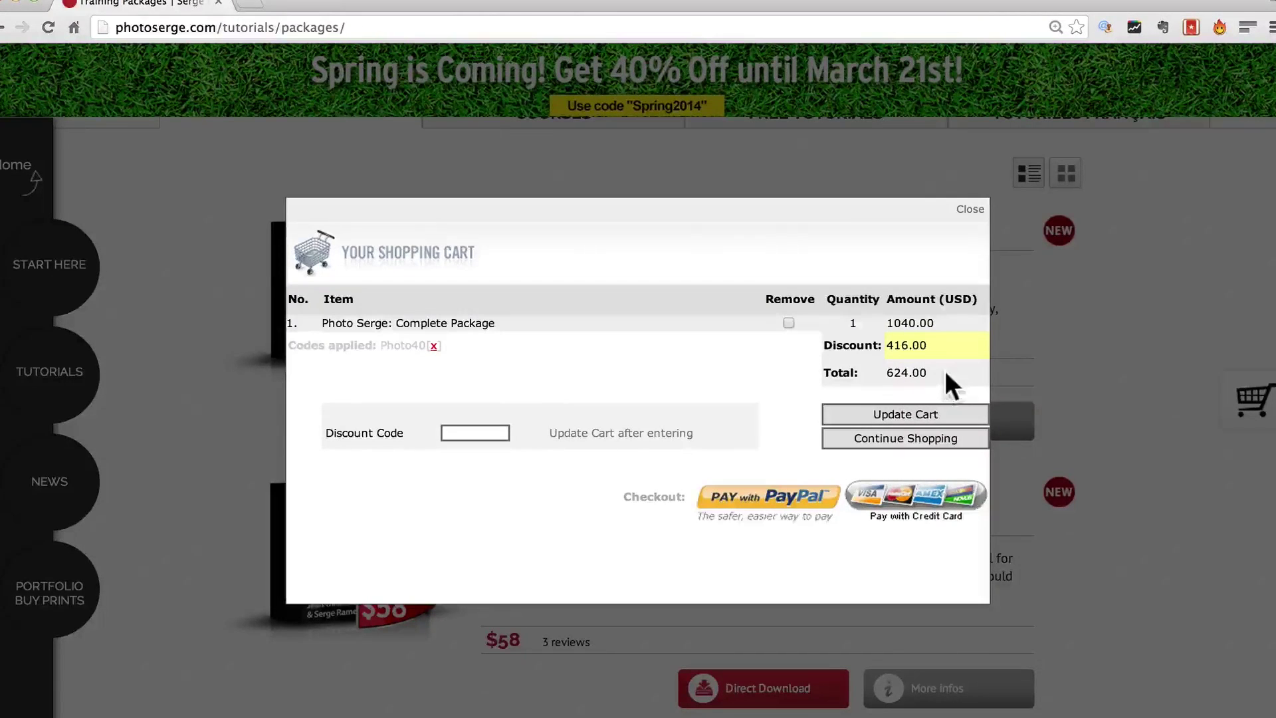
pyautogui.click(475, 430)
pyautogui.write('co')
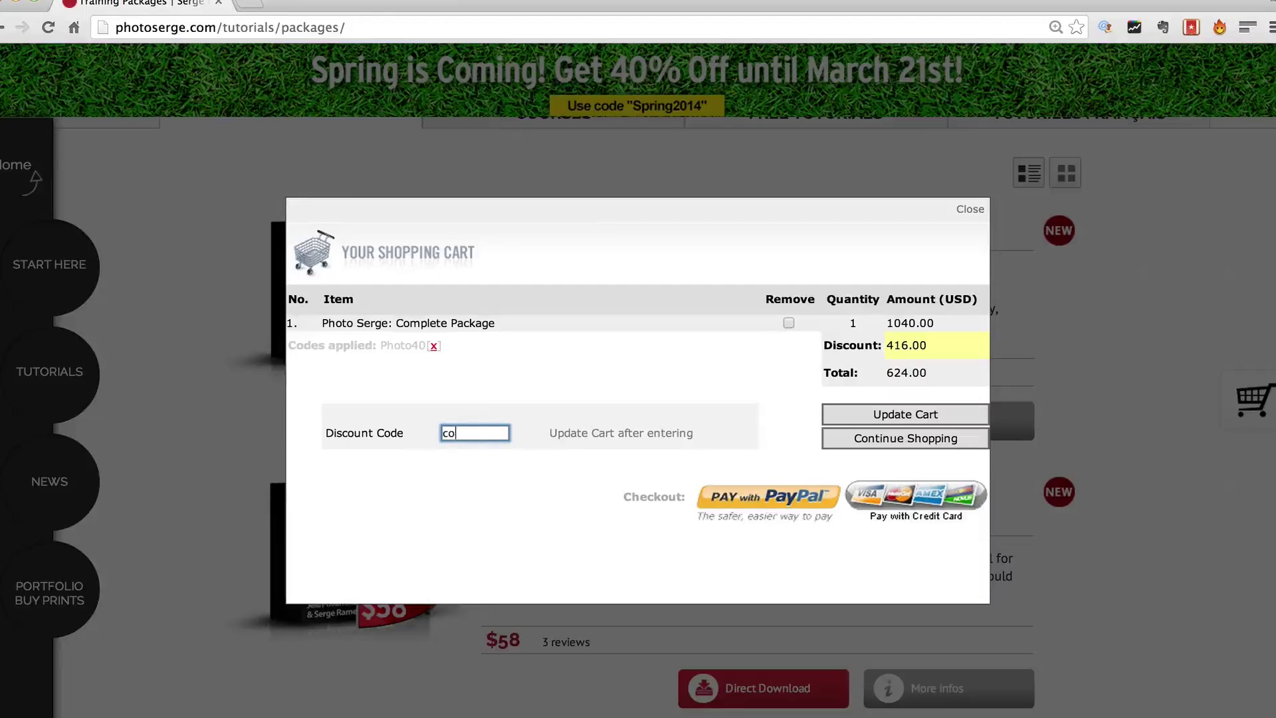
pyautogui.write('mplete')
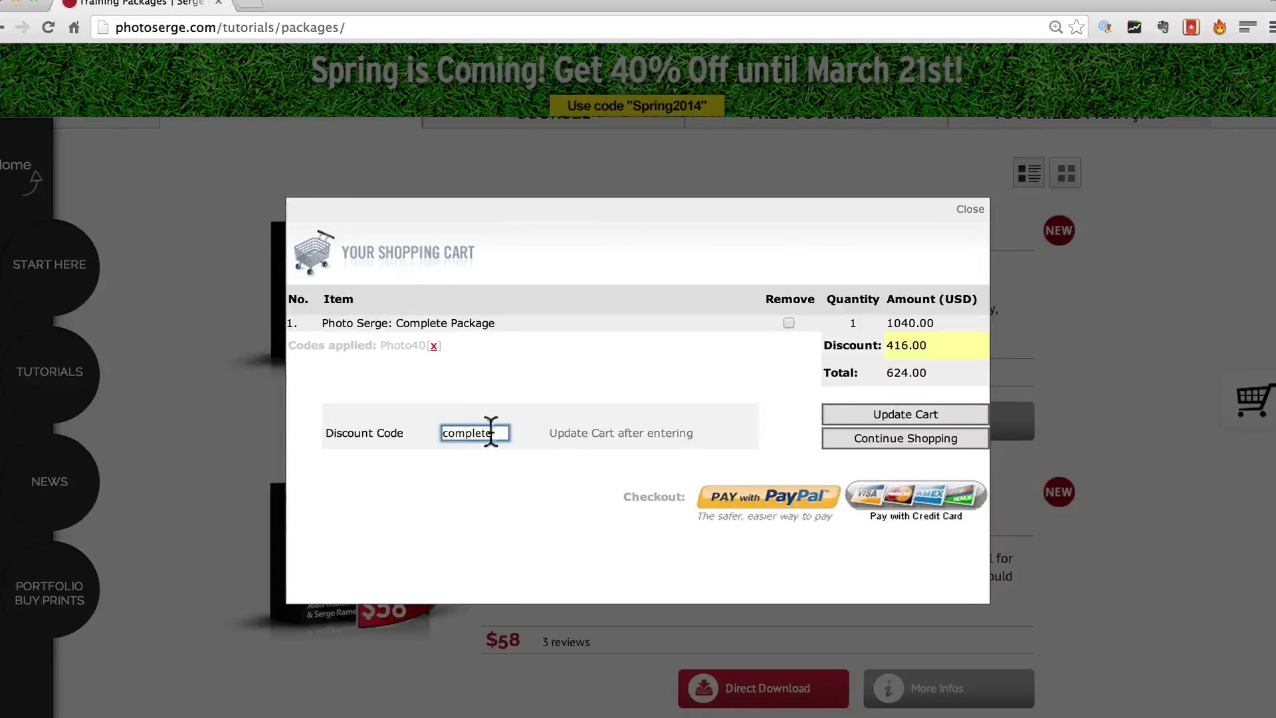
pyautogui.click(614, 434)
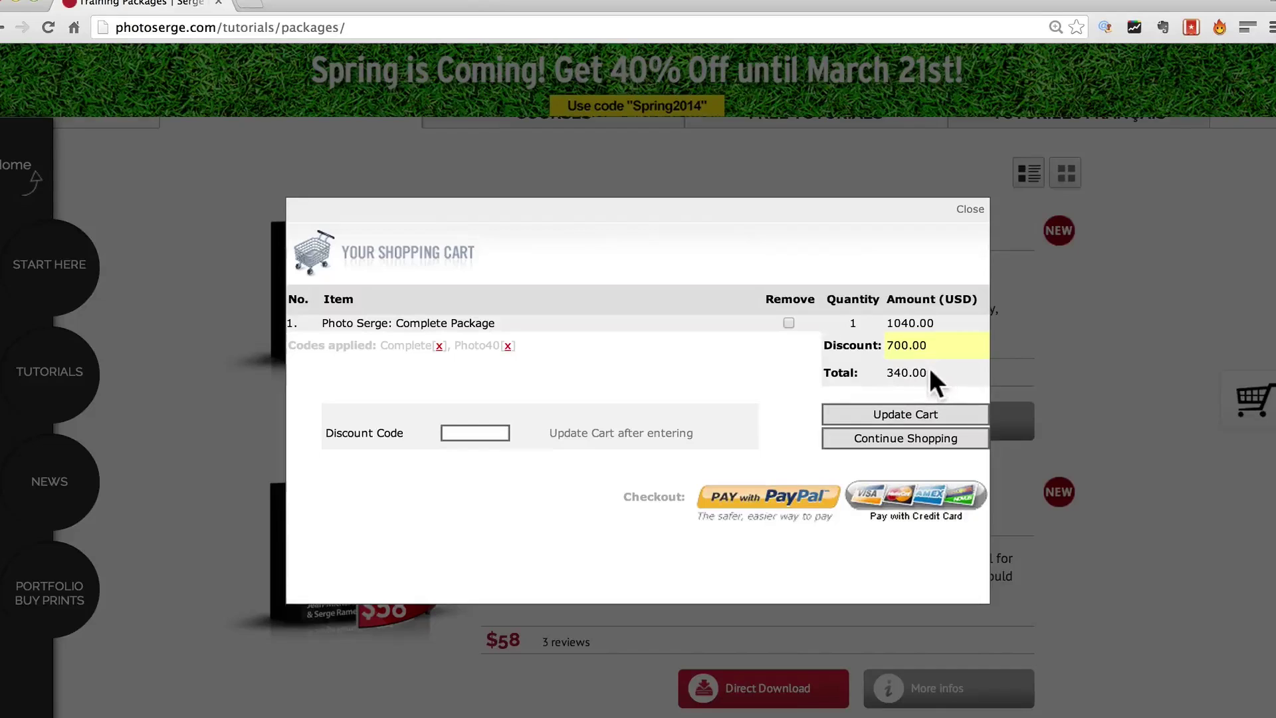
pyautogui.click(970, 209)
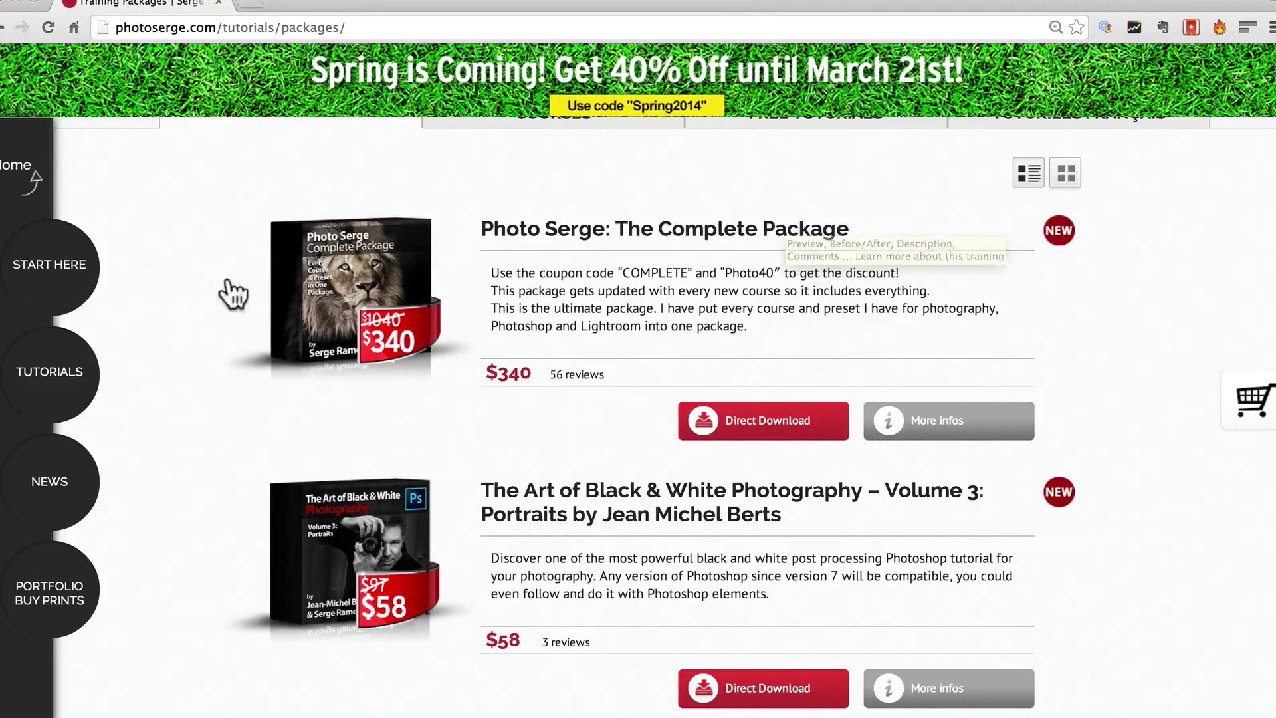
# - Switch to Lightroom and show the shooting-info overlay on the current photo
pyautogui.press('super+Tab')
pyautogui.click(222, 354)
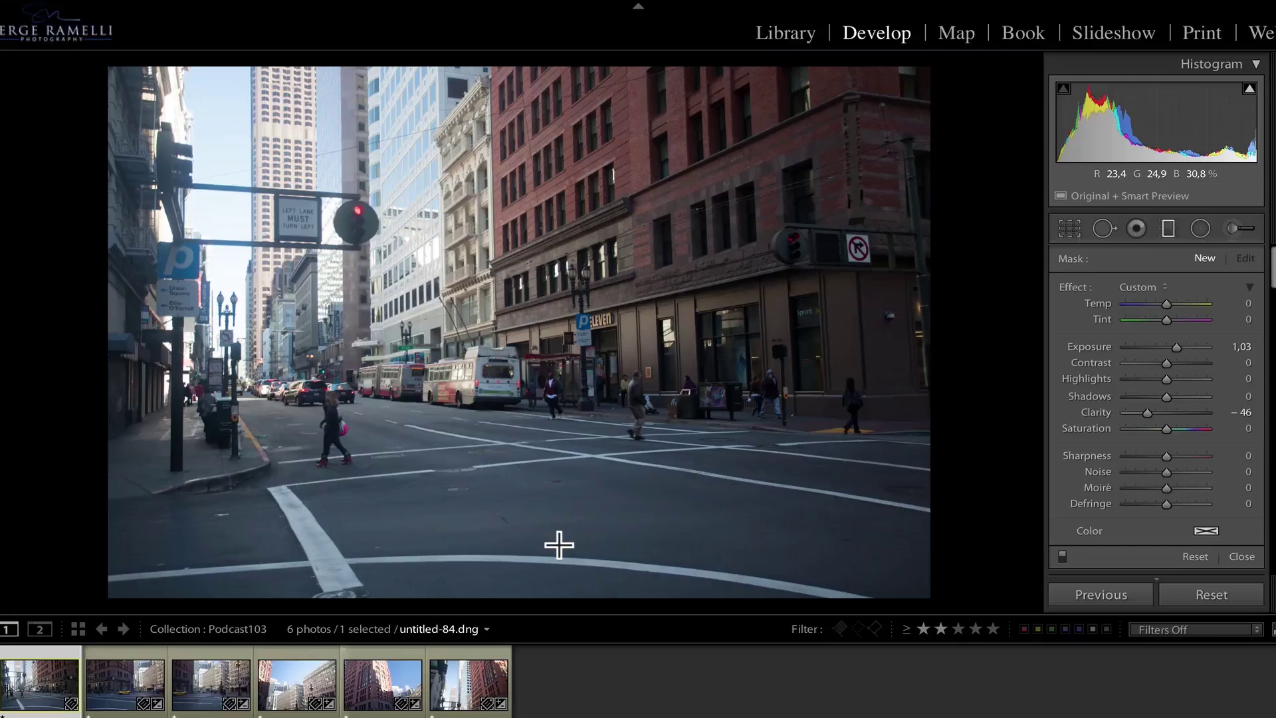
pyautogui.press('i')
pyautogui.press('i')
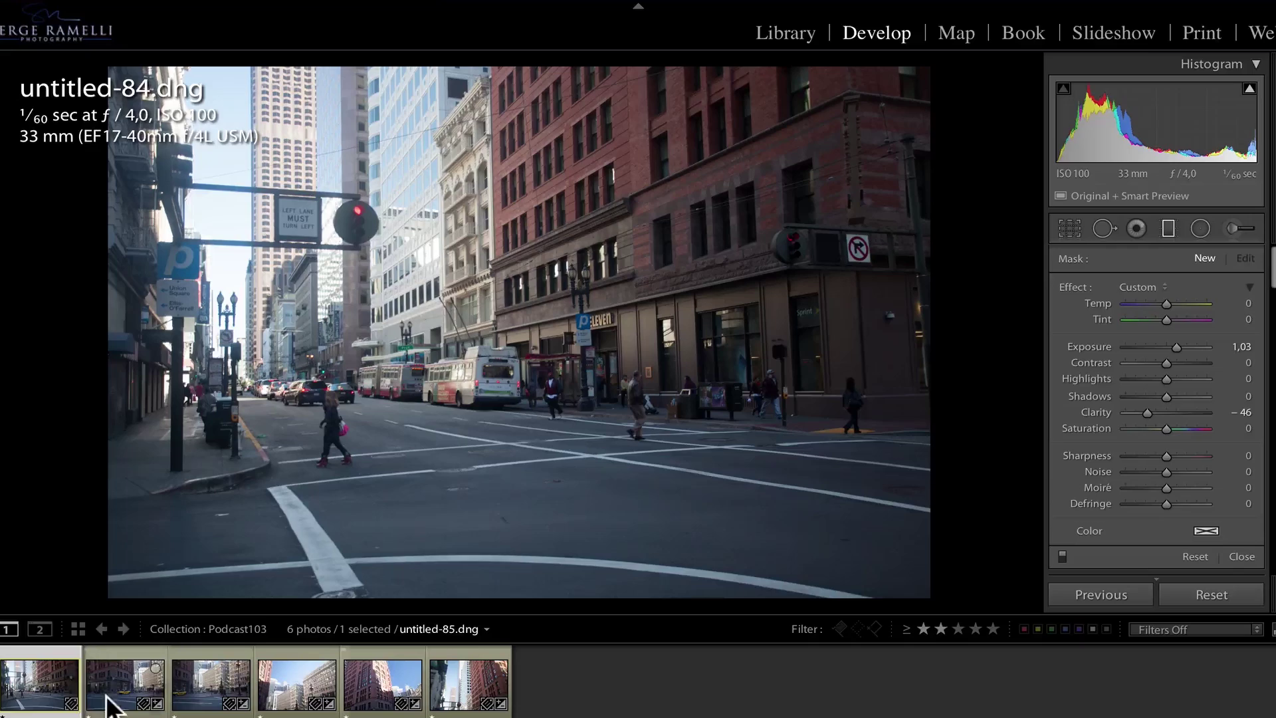
# - Look through the street photos from untitled-85.dng to untitled-89.dng and return to untitled-84.dng
pyautogui.click(147, 696)
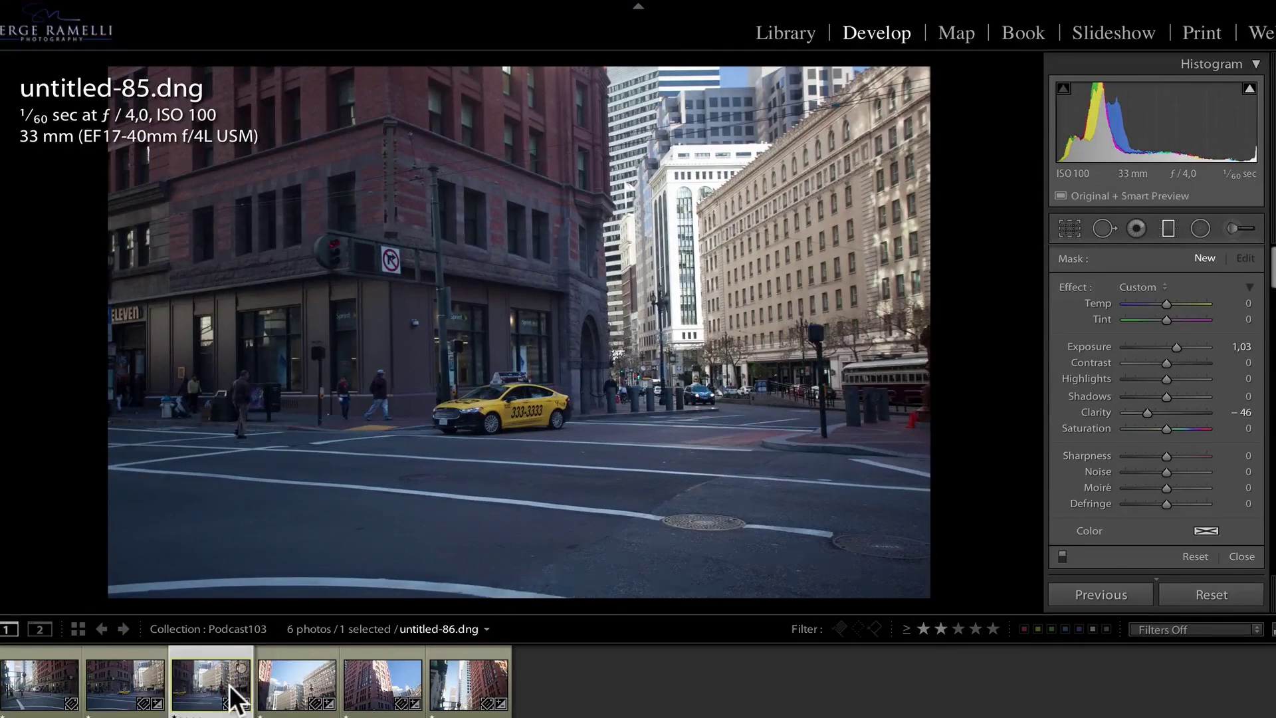
pyautogui.click(233, 695)
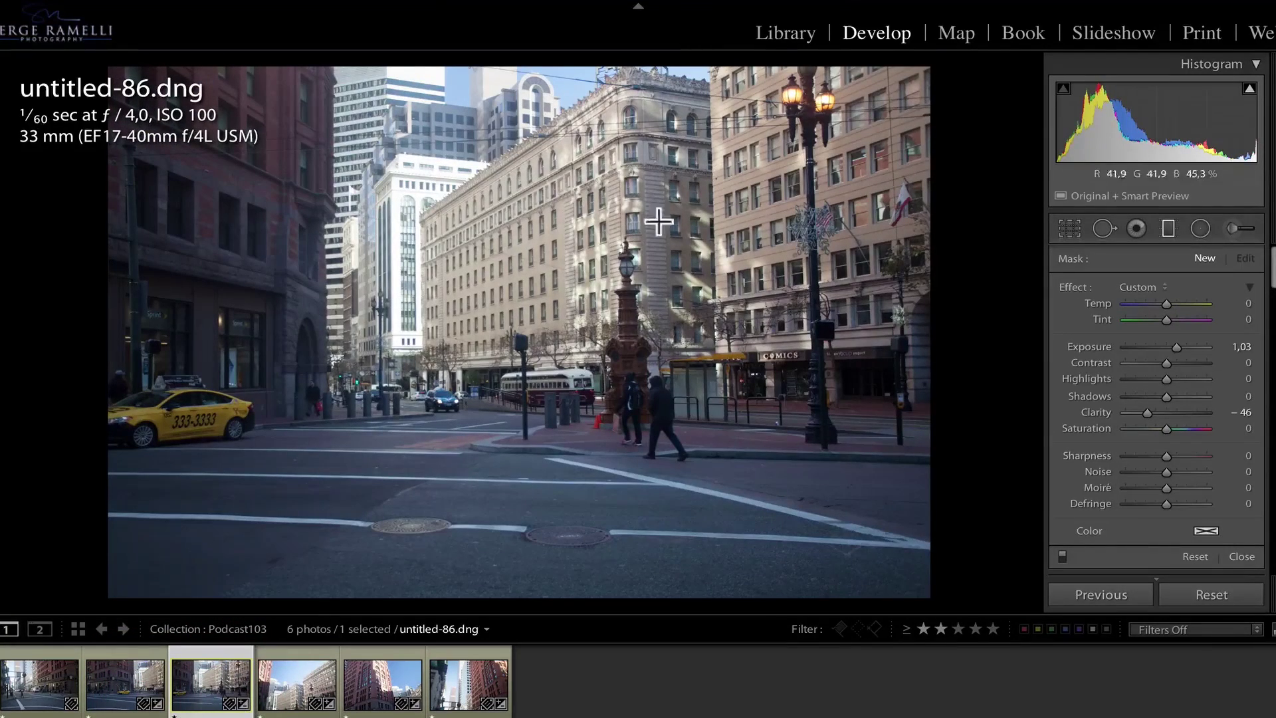
pyautogui.click(297, 689)
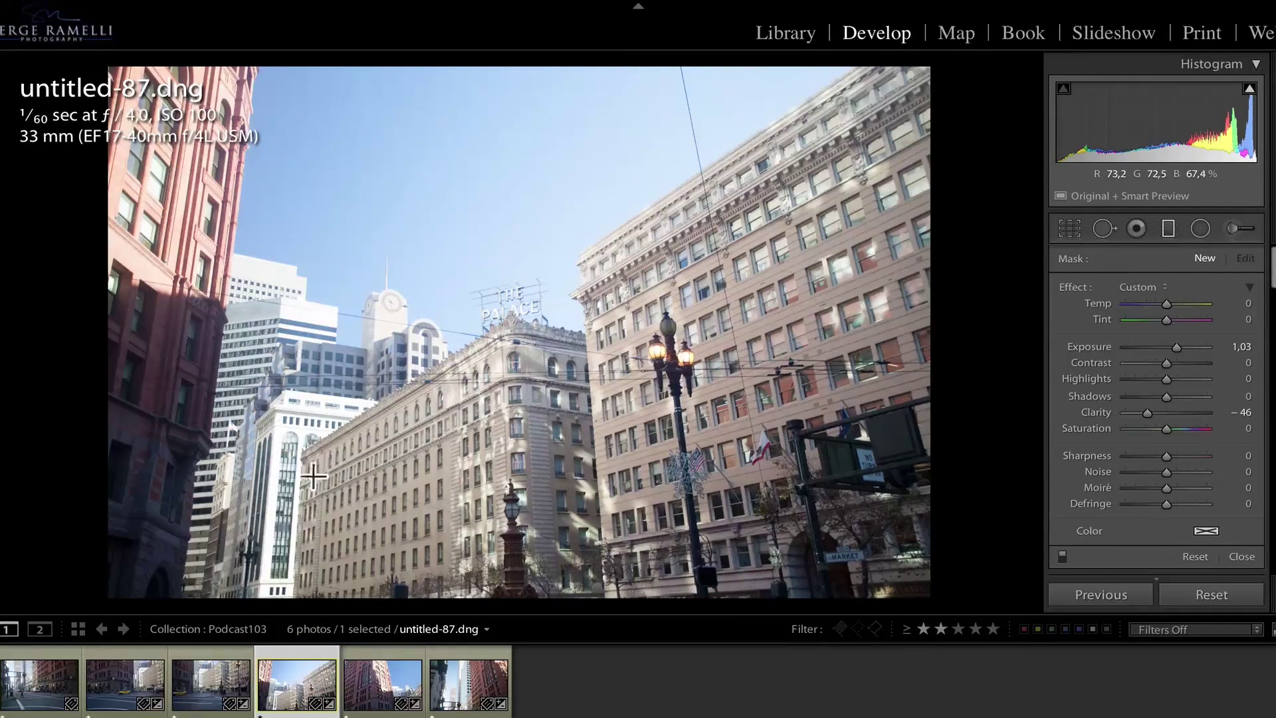
pyautogui.click(205, 676)
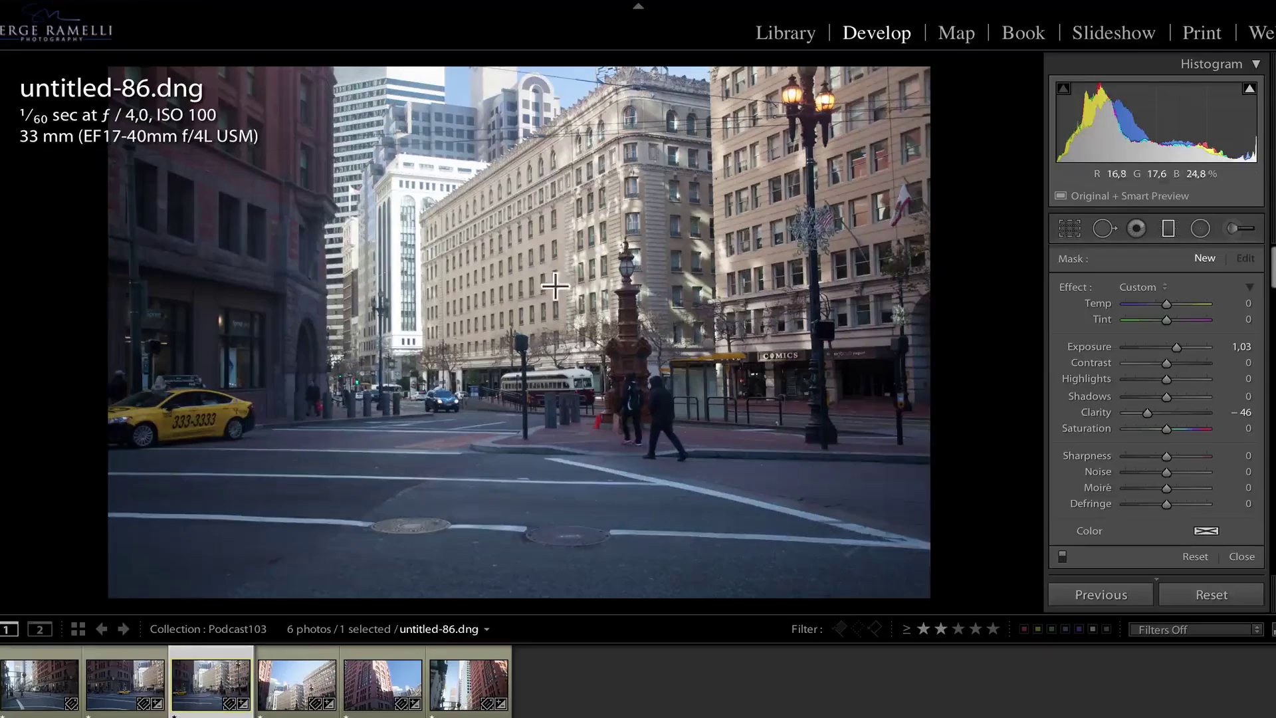
pyautogui.click(290, 683)
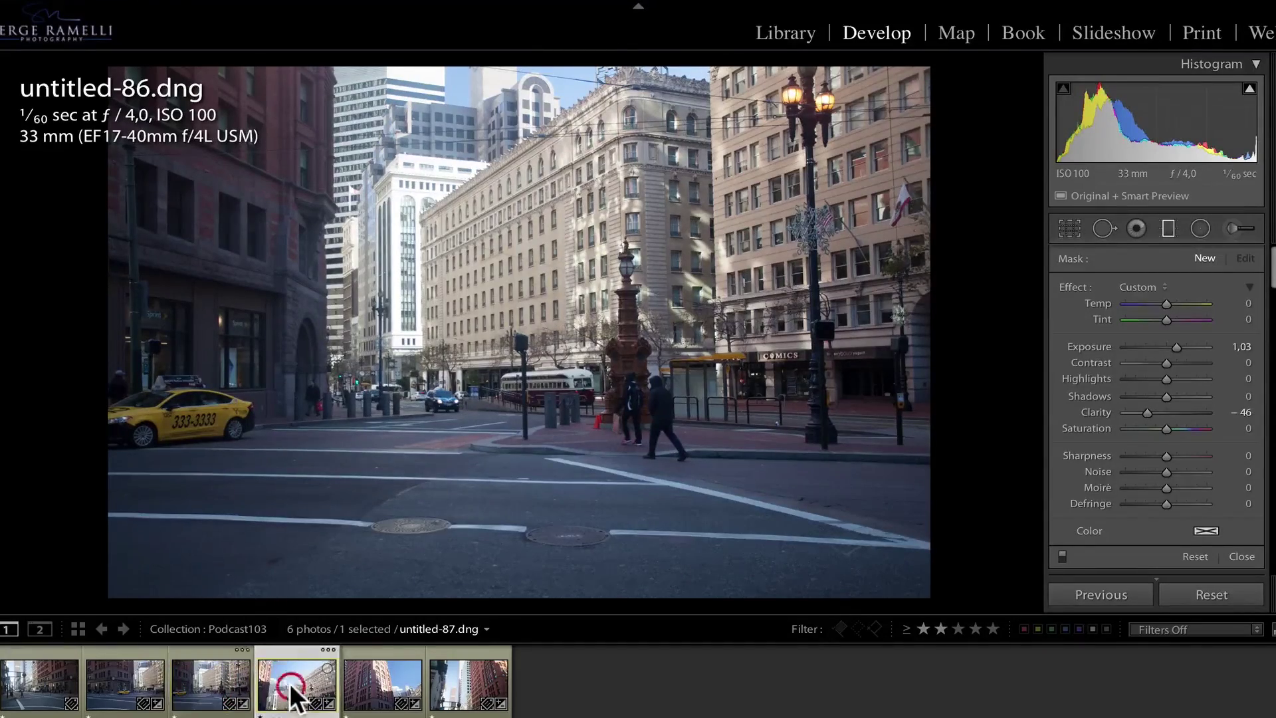
pyautogui.click(372, 673)
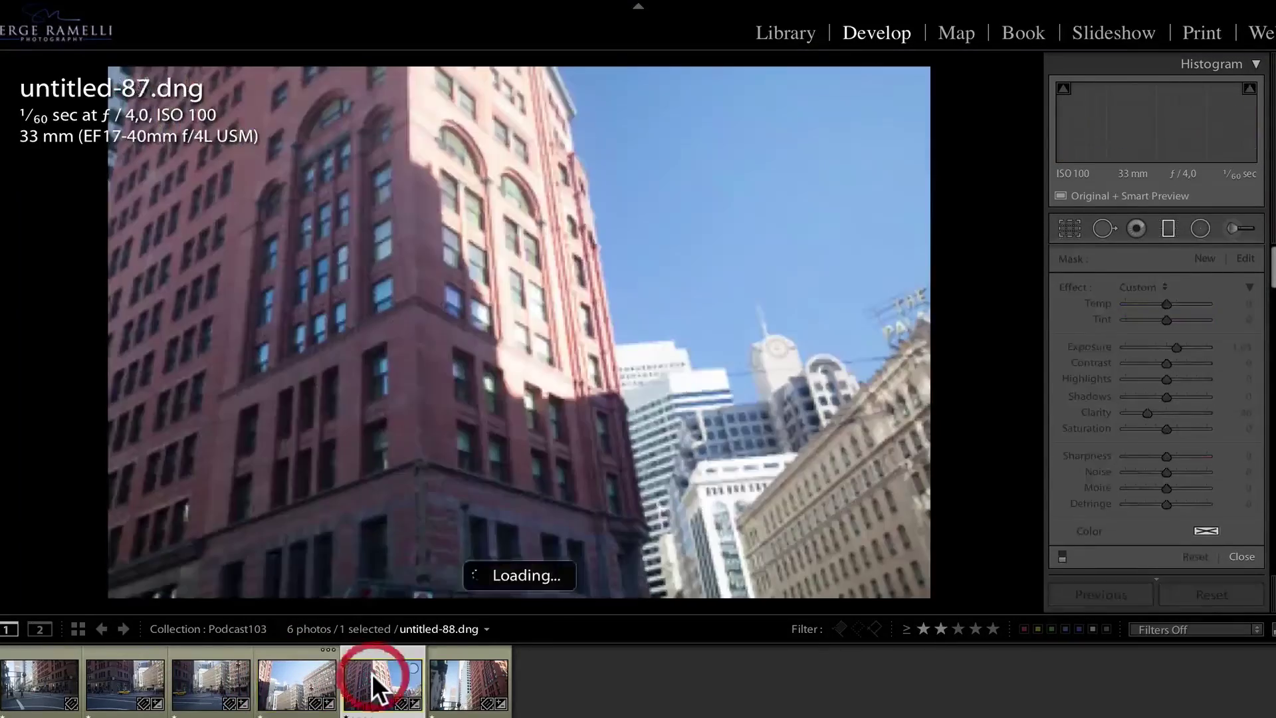
pyautogui.click(489, 673)
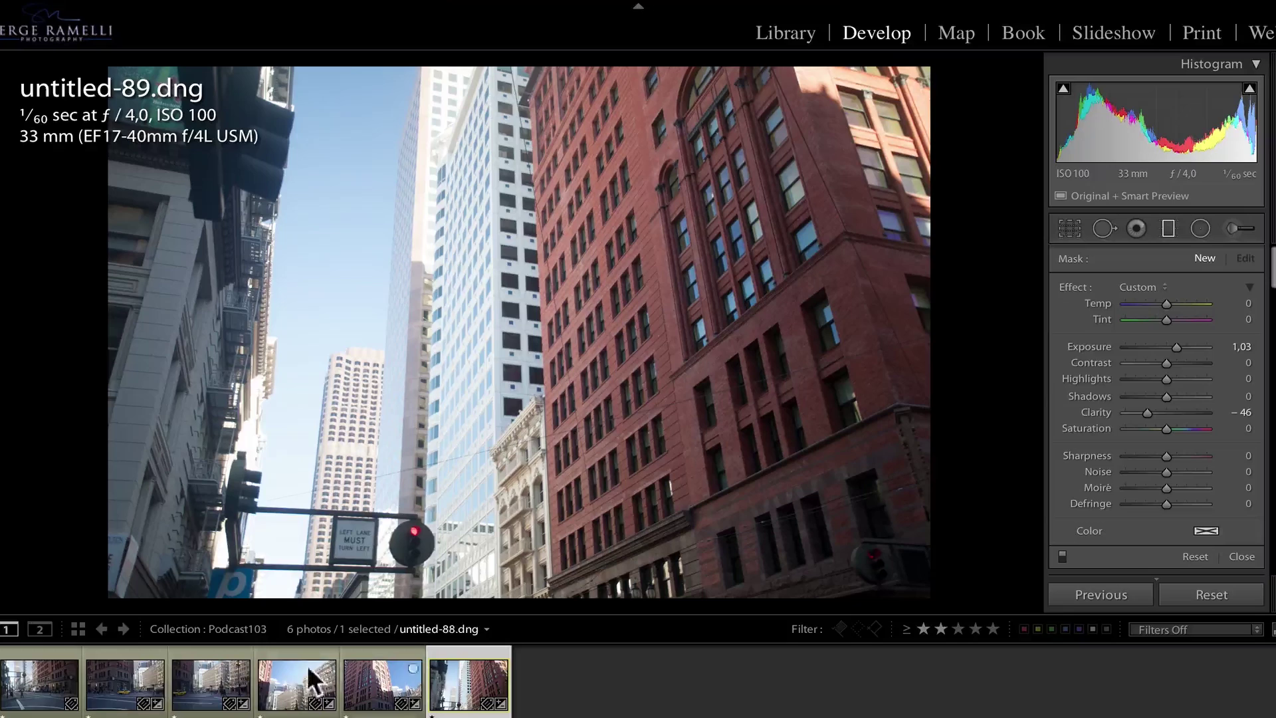
pyautogui.click(23, 678)
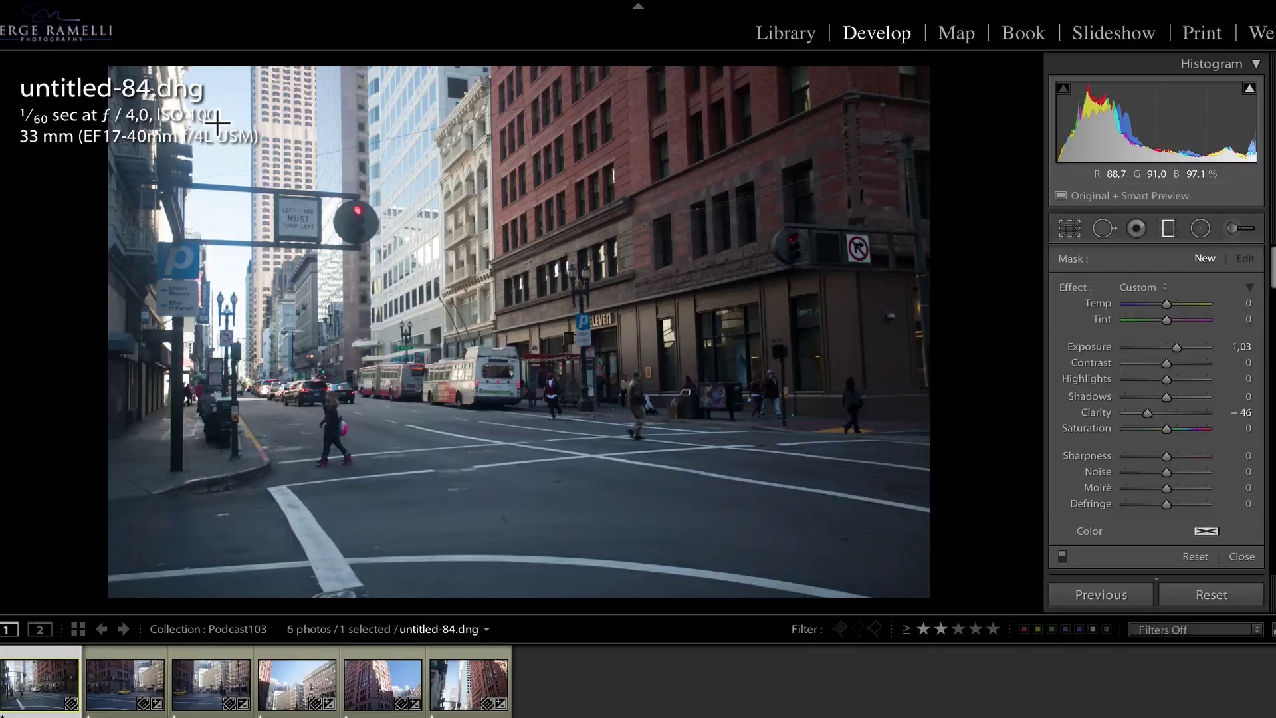
pyautogui.click(1207, 585)
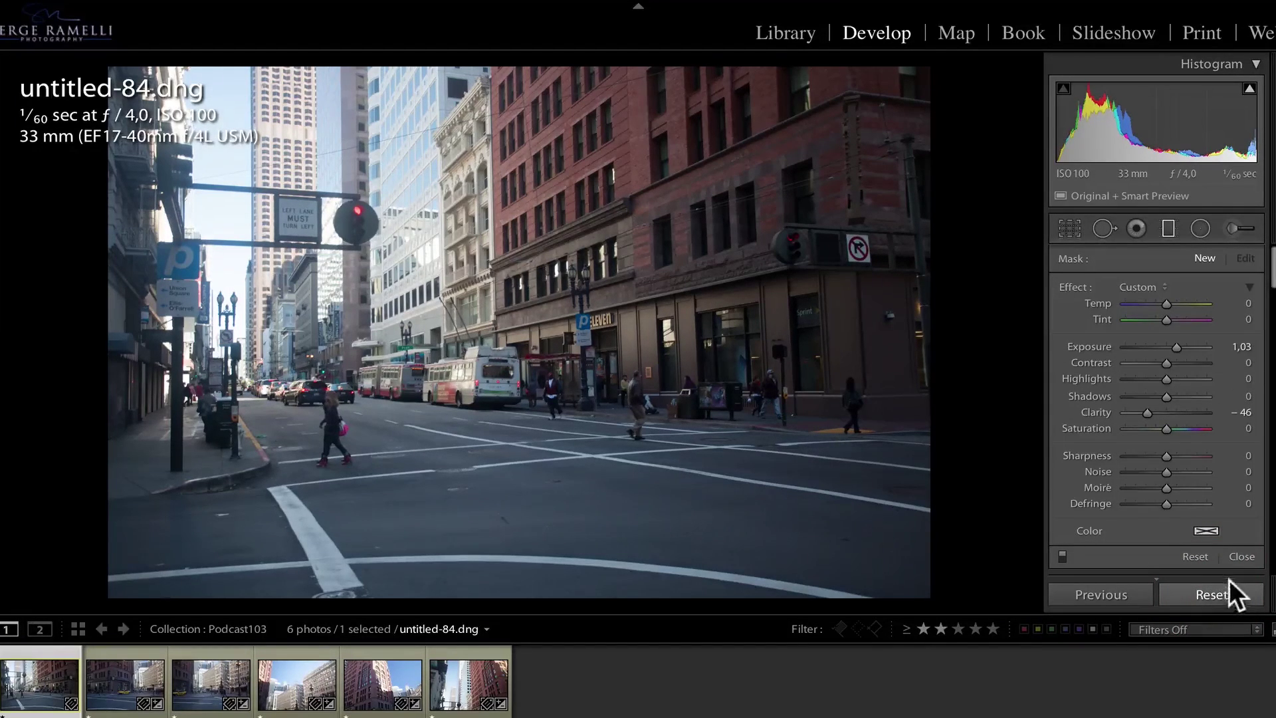
pyautogui.click(1167, 412)
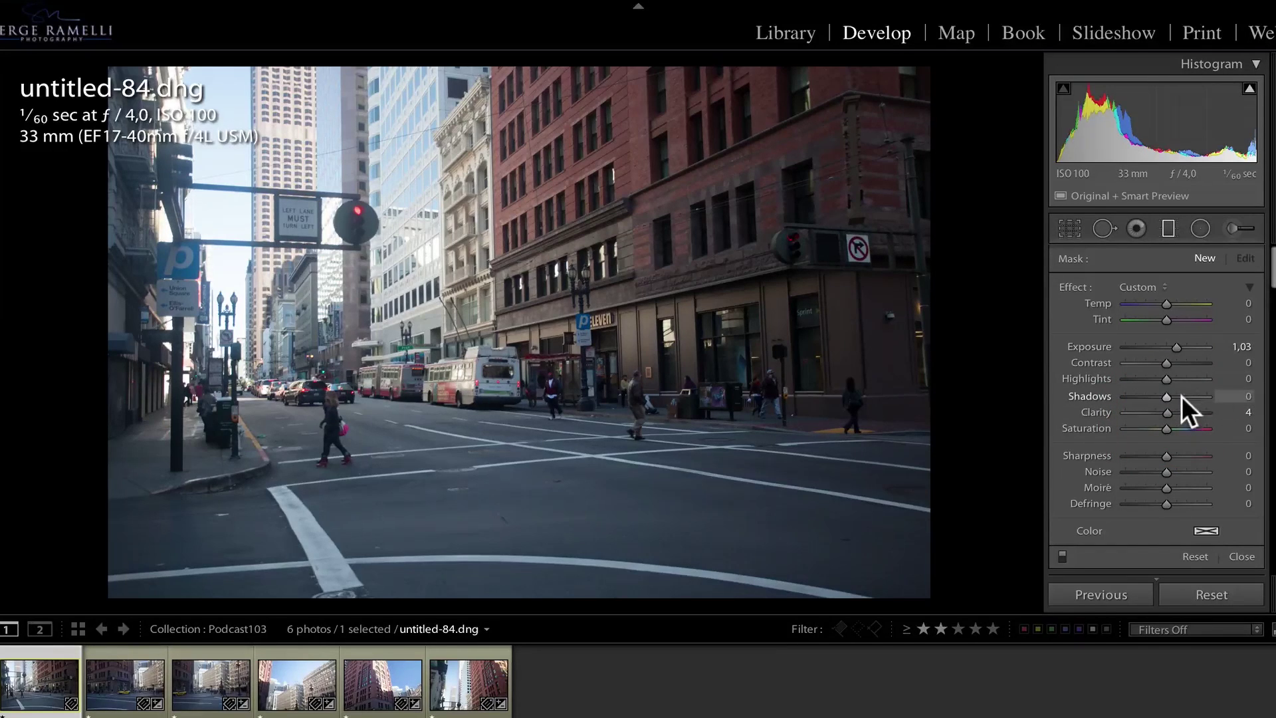
pyautogui.moveTo(1181, 396); pyautogui.dragTo(1252, 396)
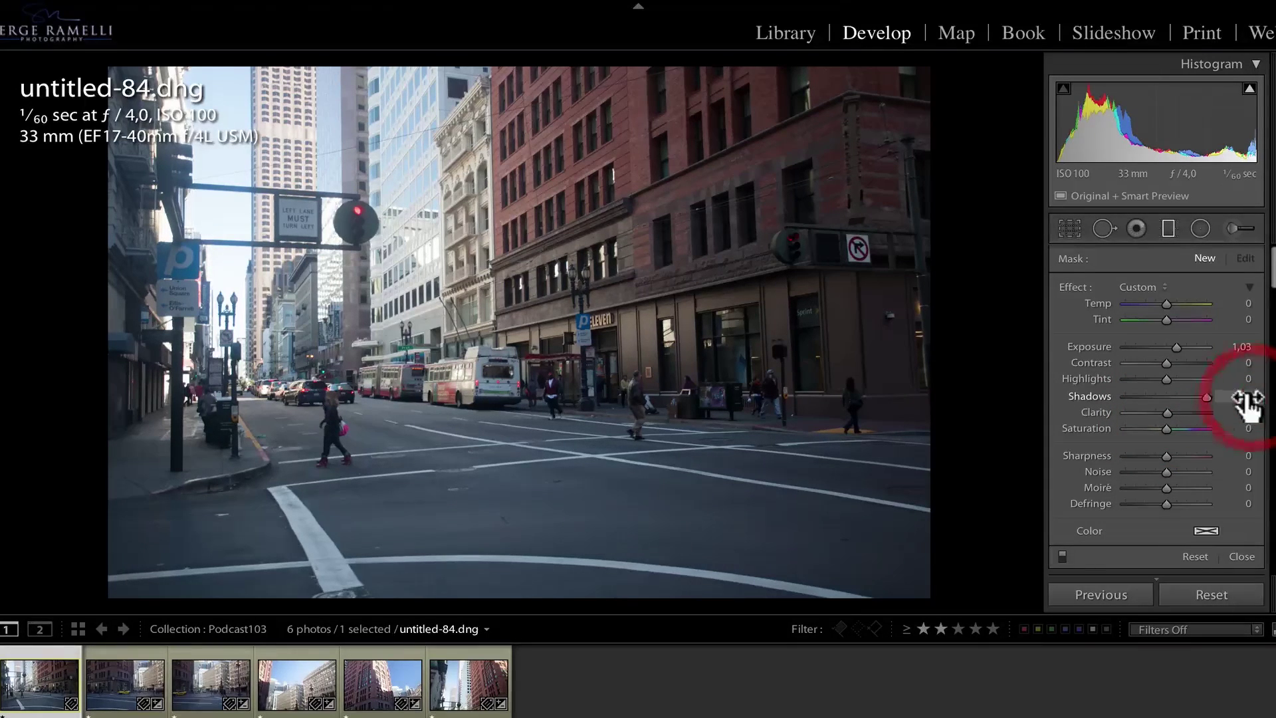
# - Leave the Graduated Filter and set Highlights to −100, Shadows to +100, Whites to +19 and Blacks to −52 on untitled-84.dng
pyautogui.click(1247, 556)
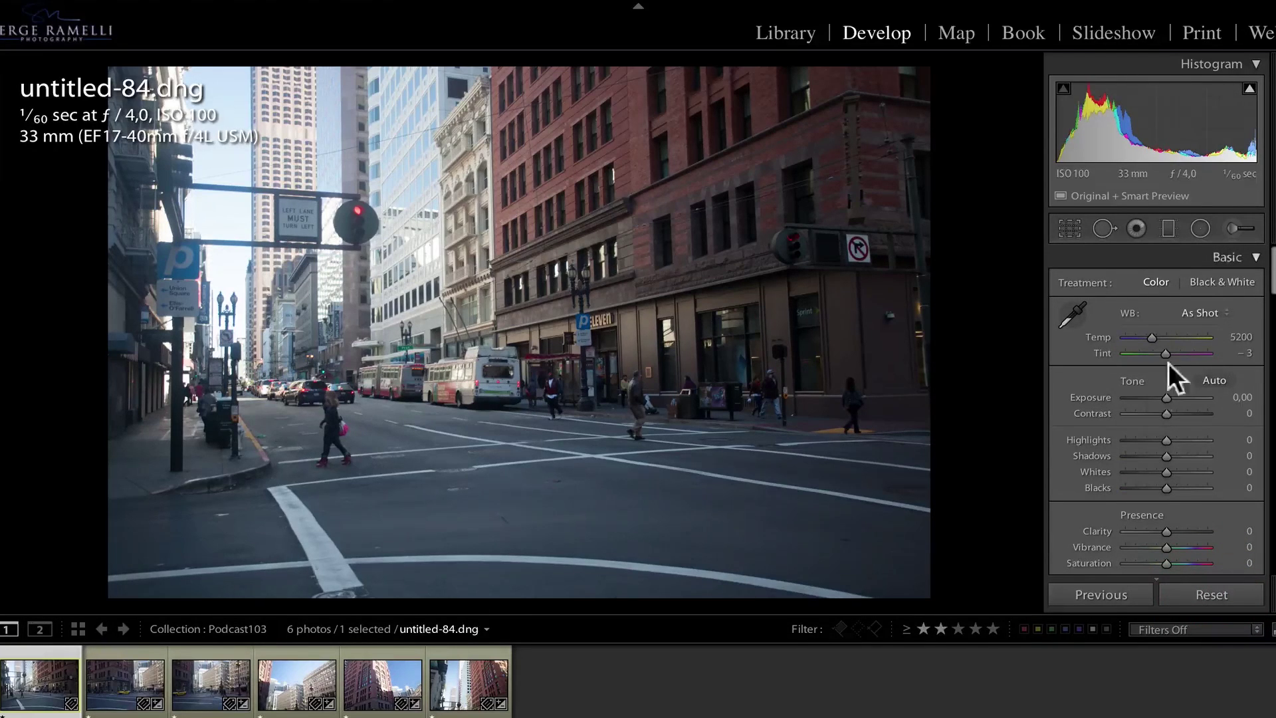
pyautogui.moveTo(1173, 457); pyautogui.dragTo(1082, 428)
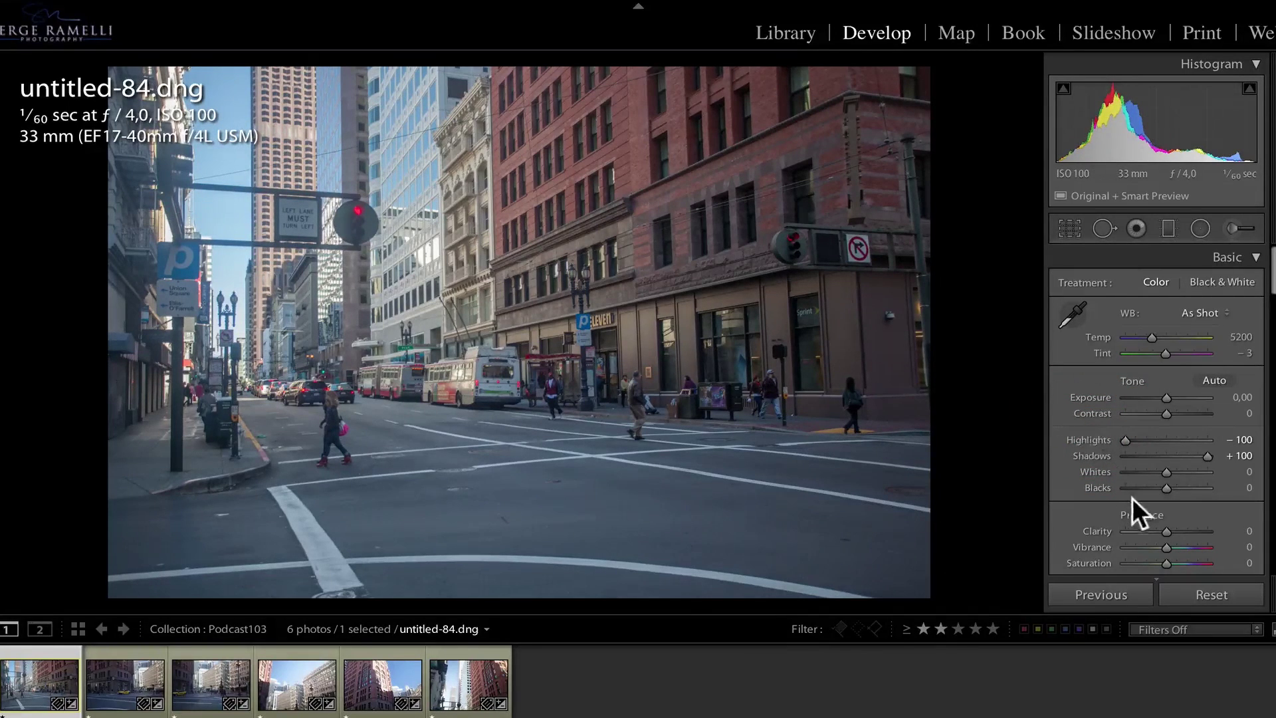
pyautogui.moveTo(1166, 473); pyautogui.dragTo(1171, 472)
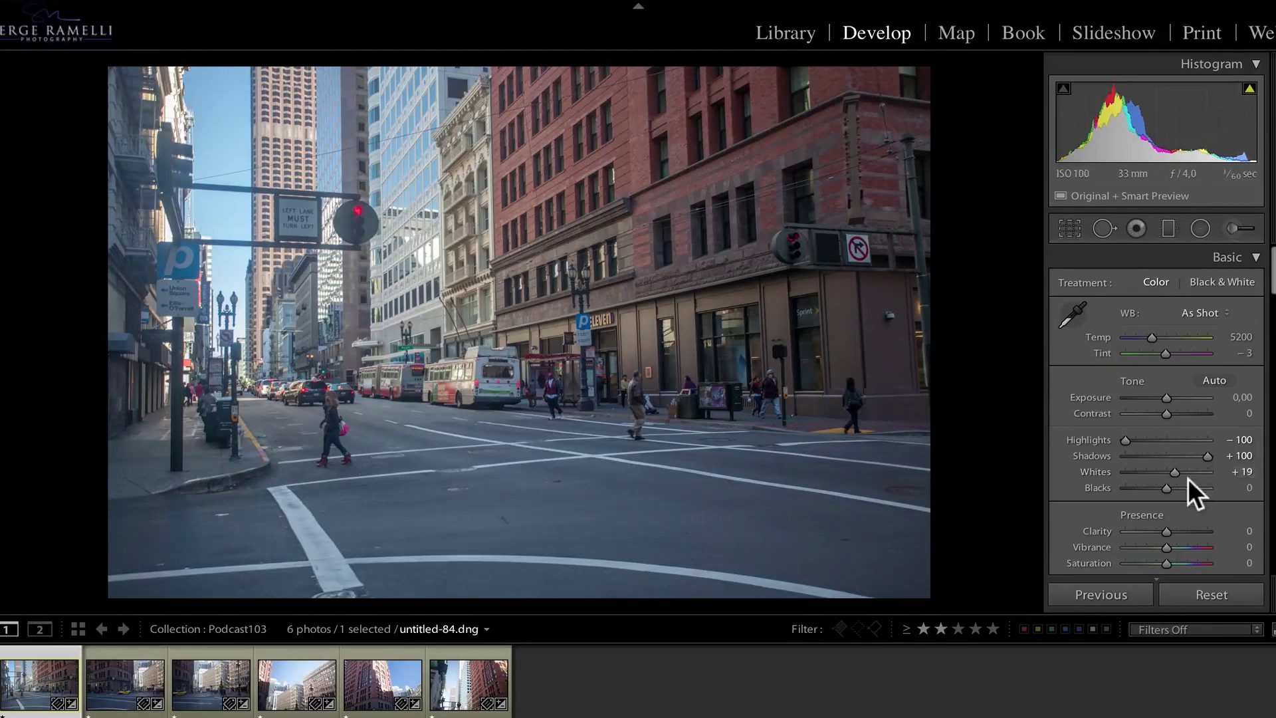
pyautogui.keyDown('alt'); pyautogui.click(1167, 488); pyautogui.keyUp('alt')
pyautogui.moveTo(1167, 488); pyautogui.dragTo(1146, 487)
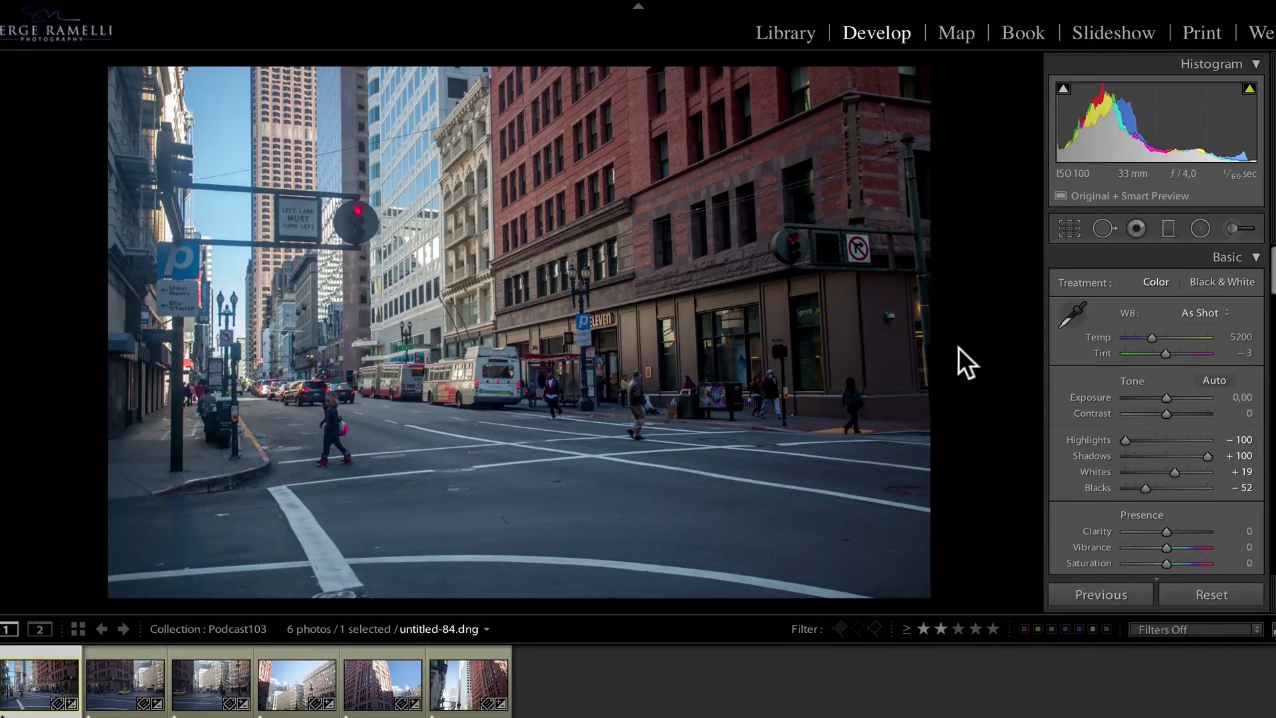
# - Set Clarity to +46 and Vibrance to +36, and change the white balance to Daylight
pyautogui.click(1184, 530)
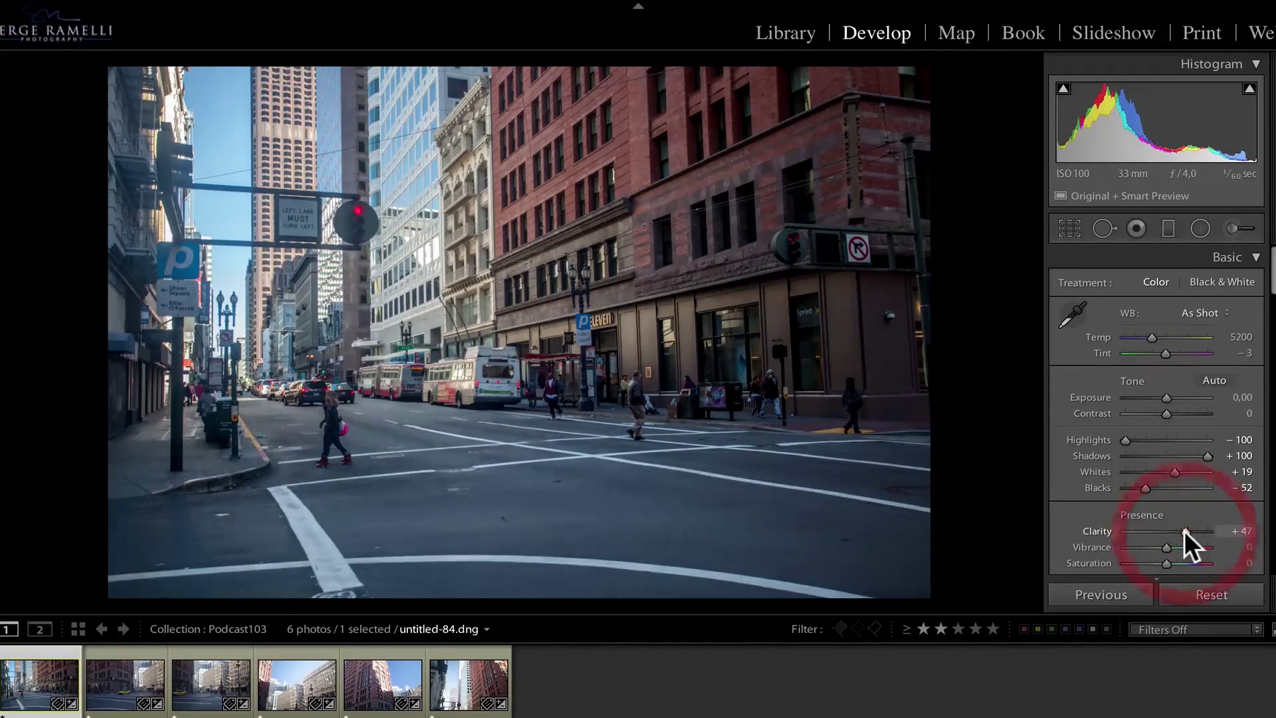
pyautogui.click(1179, 547)
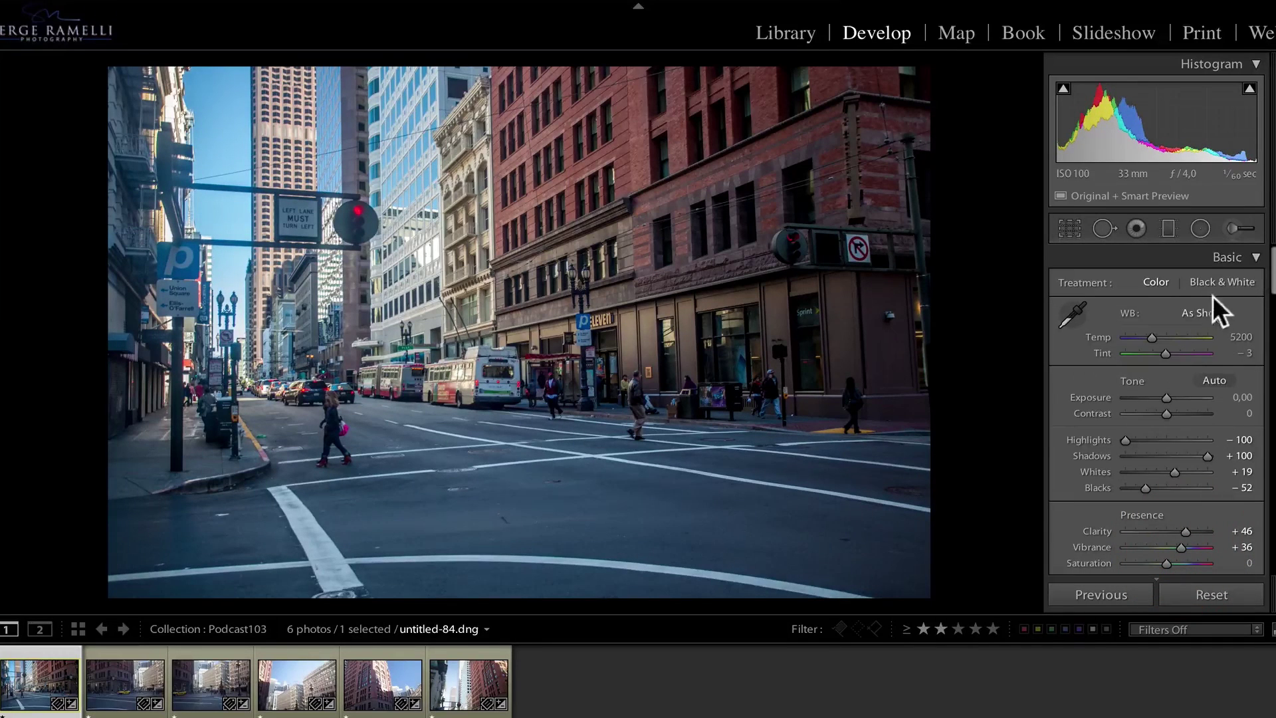
pyautogui.click(1204, 311)
pyautogui.click(1211, 334)
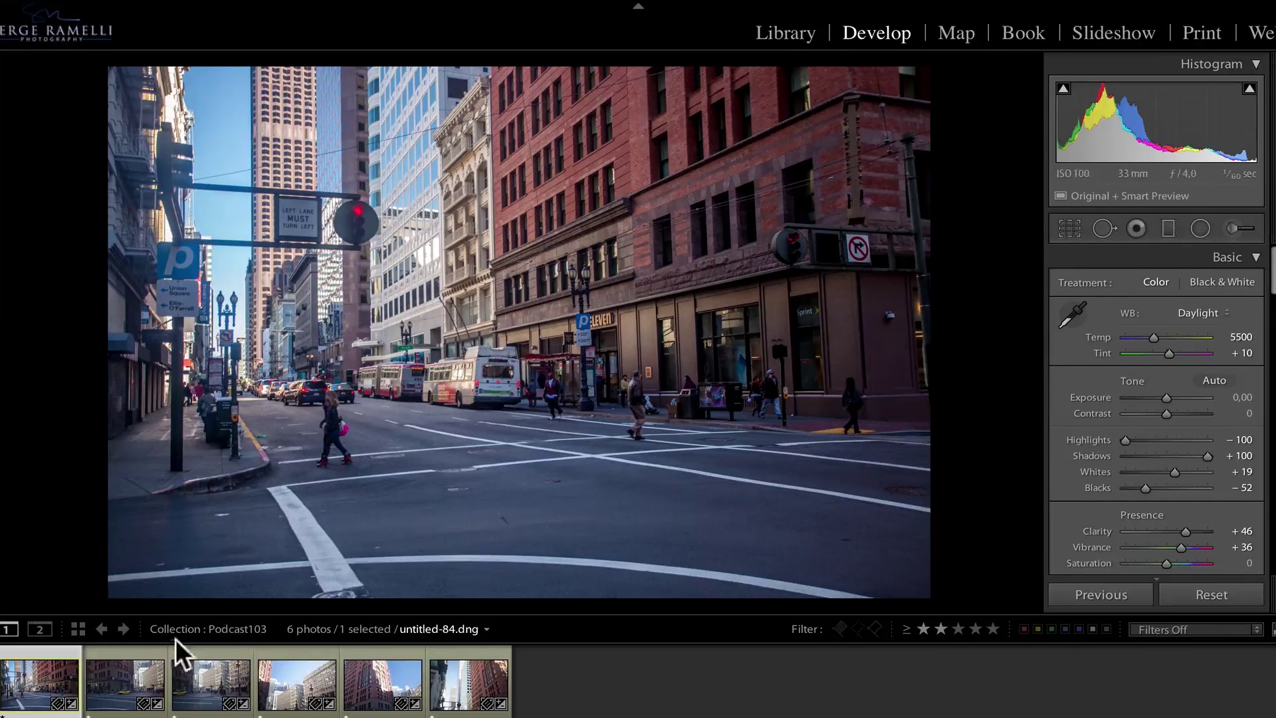
# - Select all six photos and synchronize every develop setting from untitled-84.dng to the others
pyautogui.keyDown('shift'); pyautogui.click(488, 684); pyautogui.keyUp('shift')
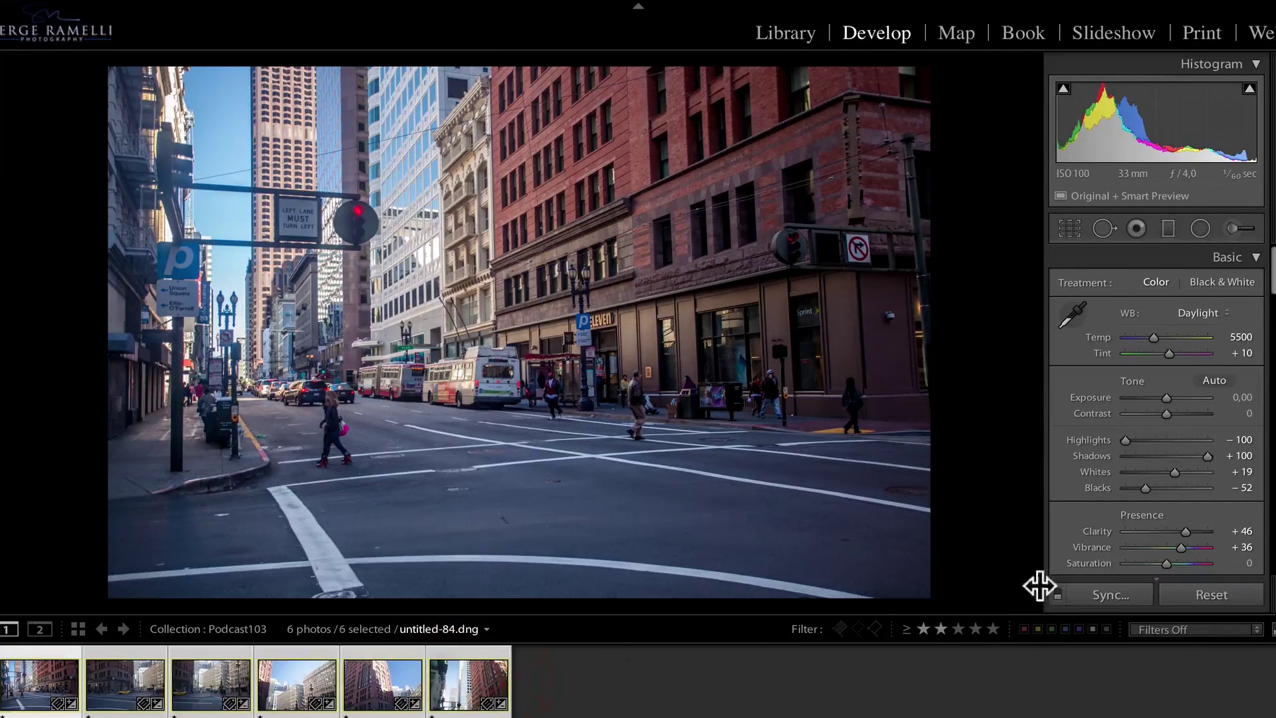
pyautogui.click(1089, 594)
pyautogui.click(349, 291)
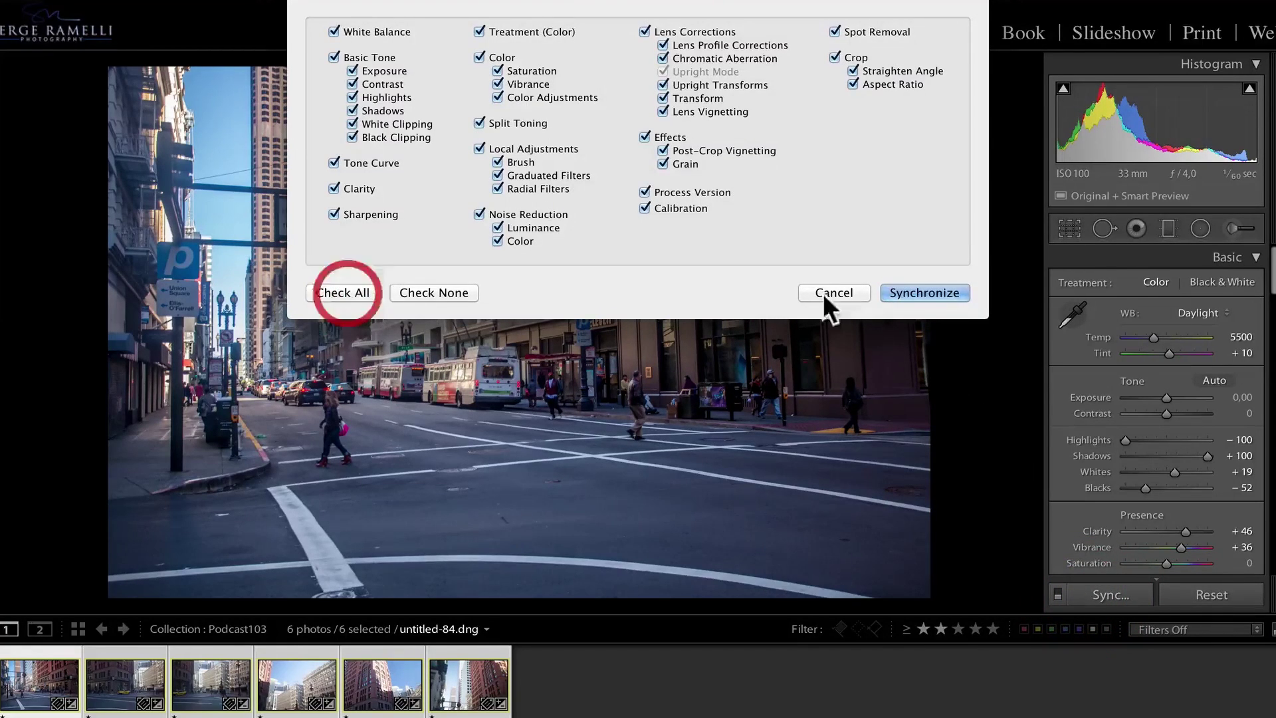
pyautogui.click(958, 293)
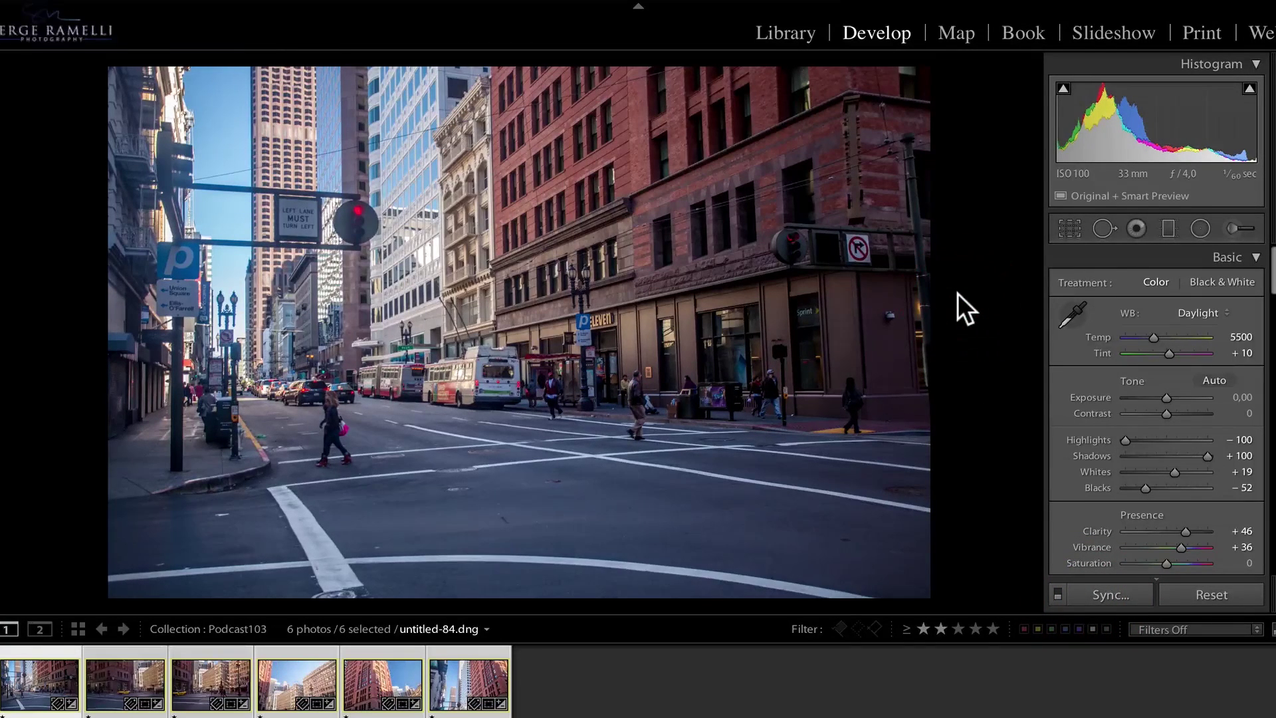
# - Check the synchronized look on photos untitled-85.dng to untitled-89.dng one by one
pyautogui.click(136, 683)
pyautogui.click(138, 686)
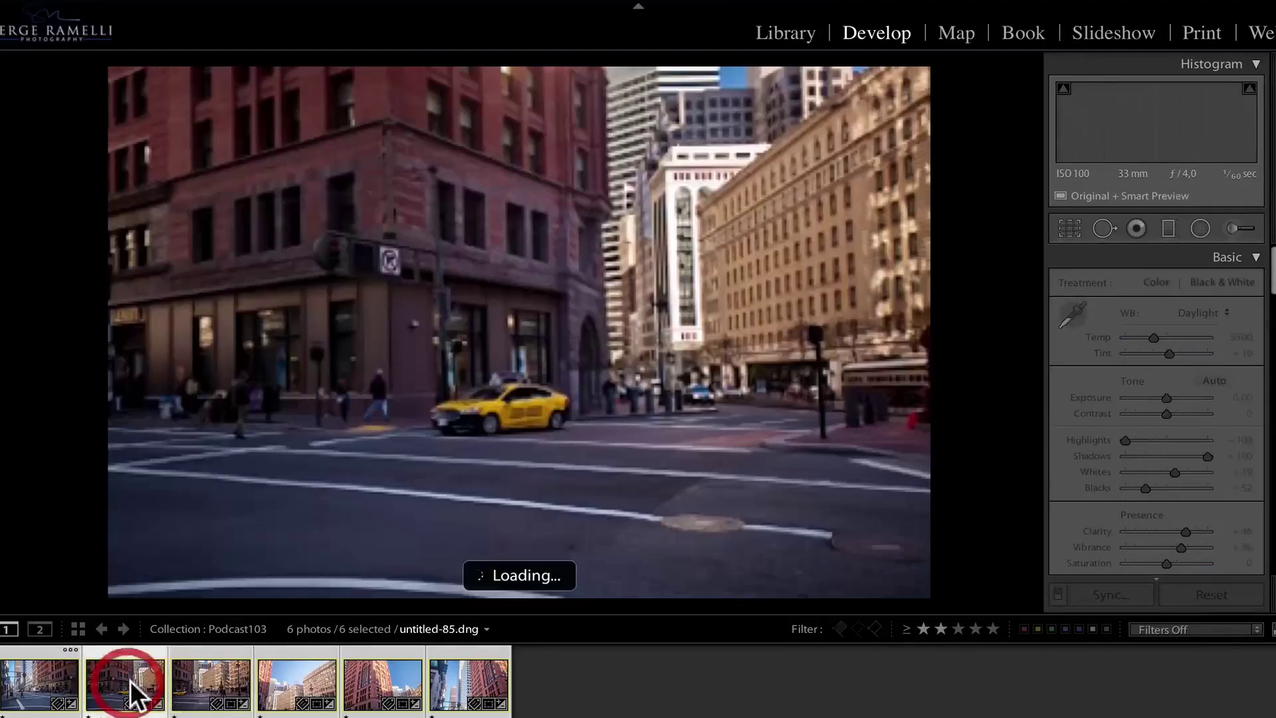
pyautogui.click(207, 681)
pyautogui.click(292, 684)
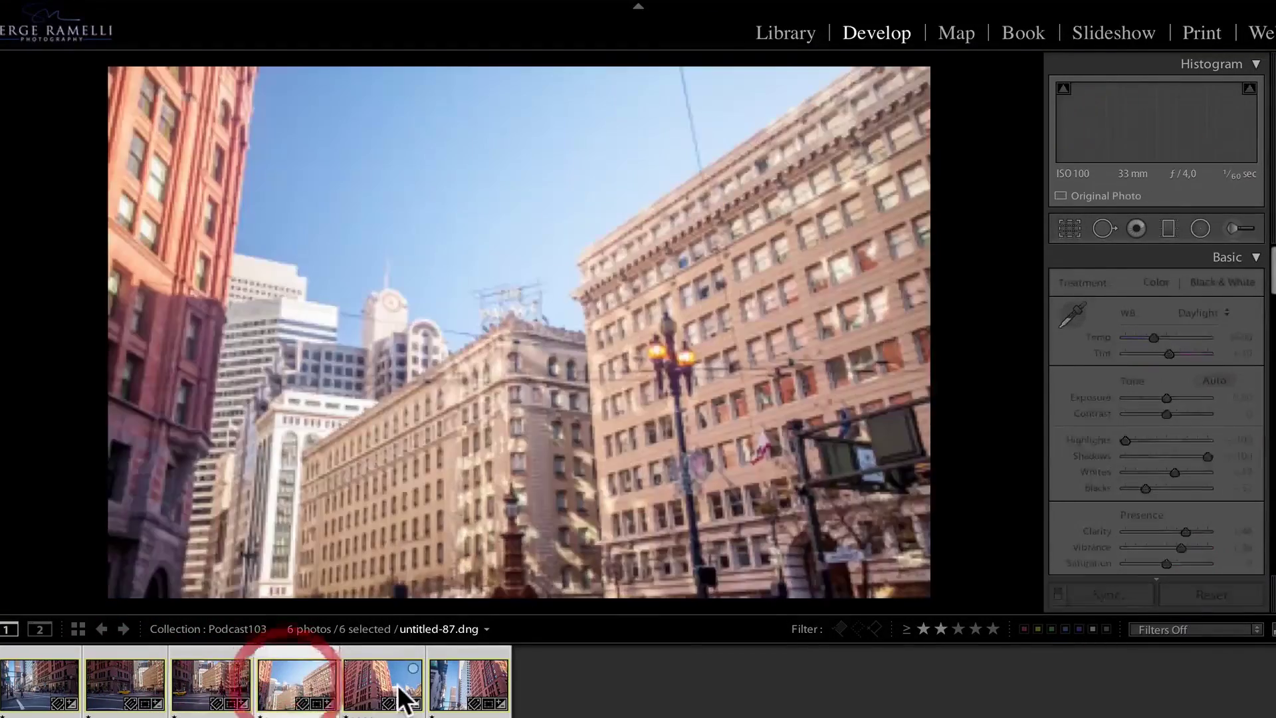
pyautogui.click(392, 695)
pyautogui.click(470, 683)
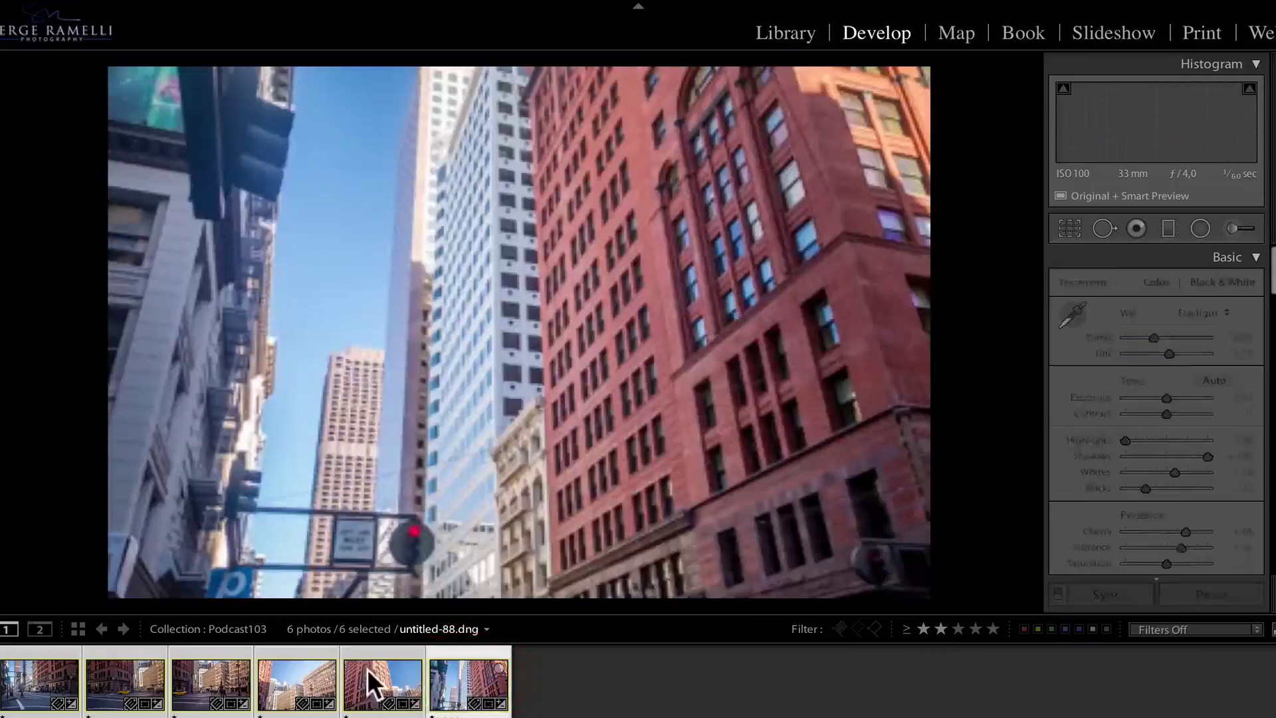
# - Merge the six photos to a panorama in Photoshop with Auto layout and image blending, and merge the resulting layers into one
pyautogui.rightClick(465, 672)
pyautogui.moveTo(588, 372)
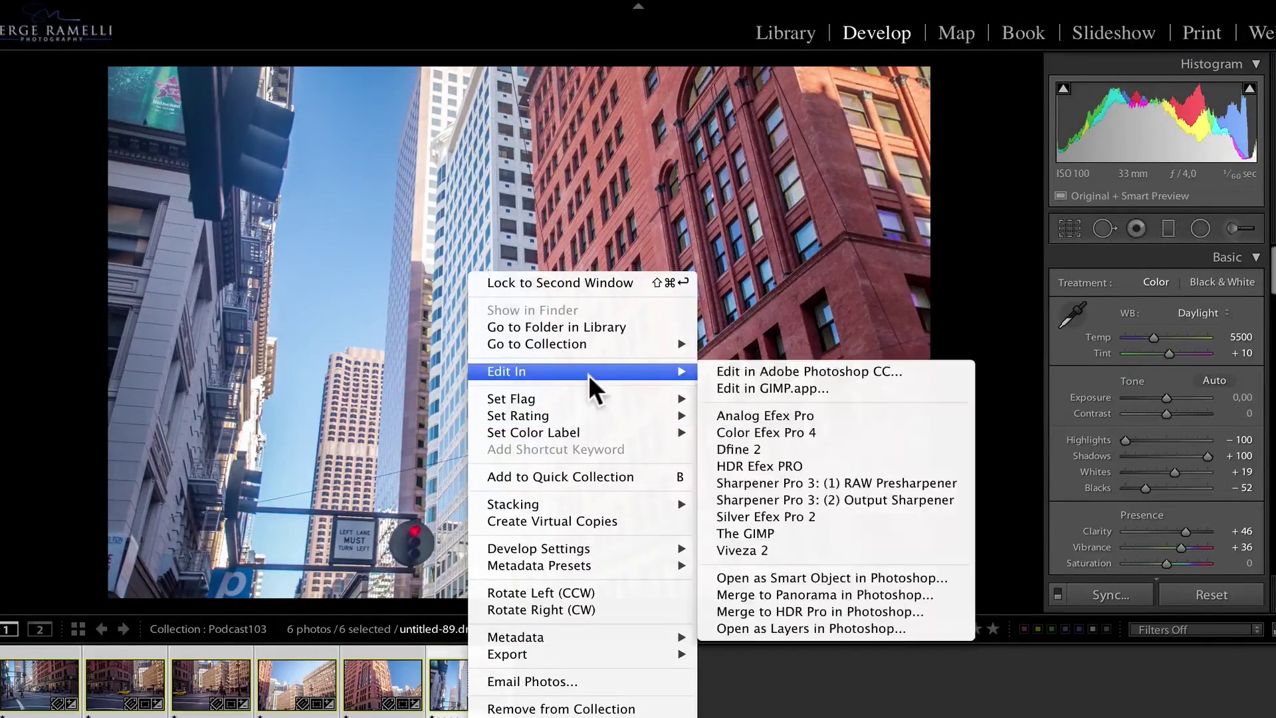
pyautogui.click(780, 594)
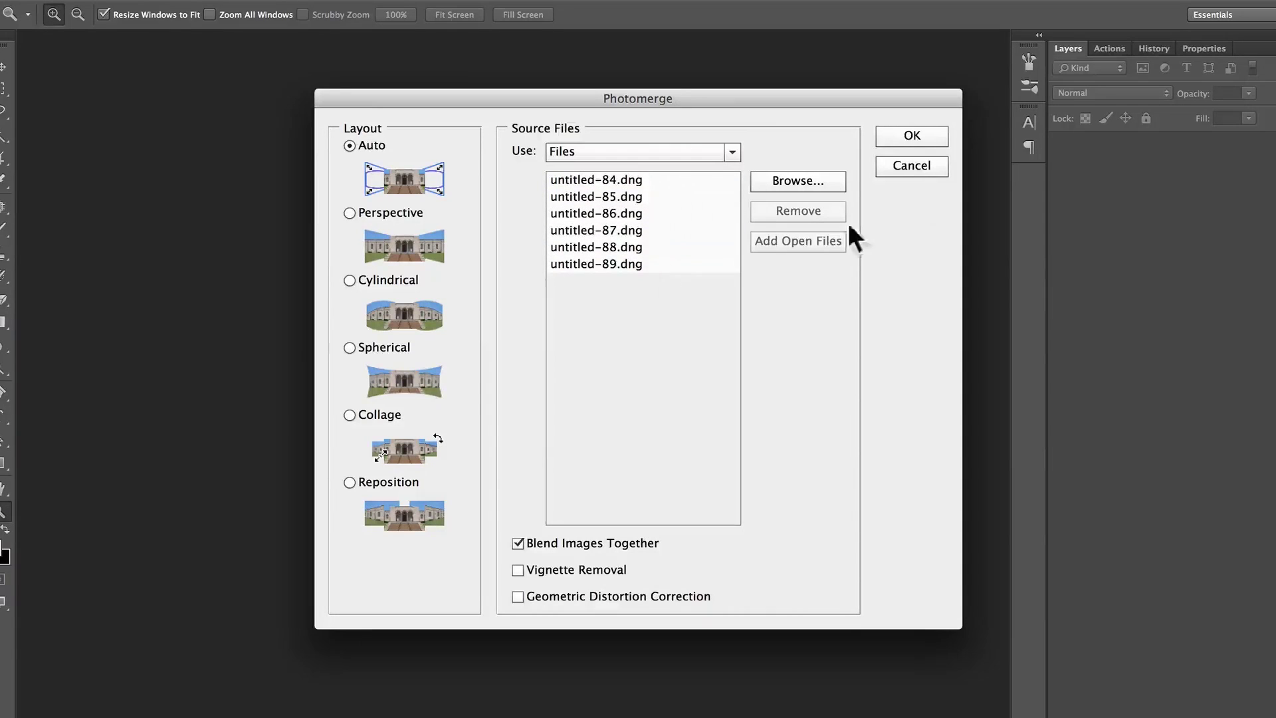
pyautogui.click(916, 129)
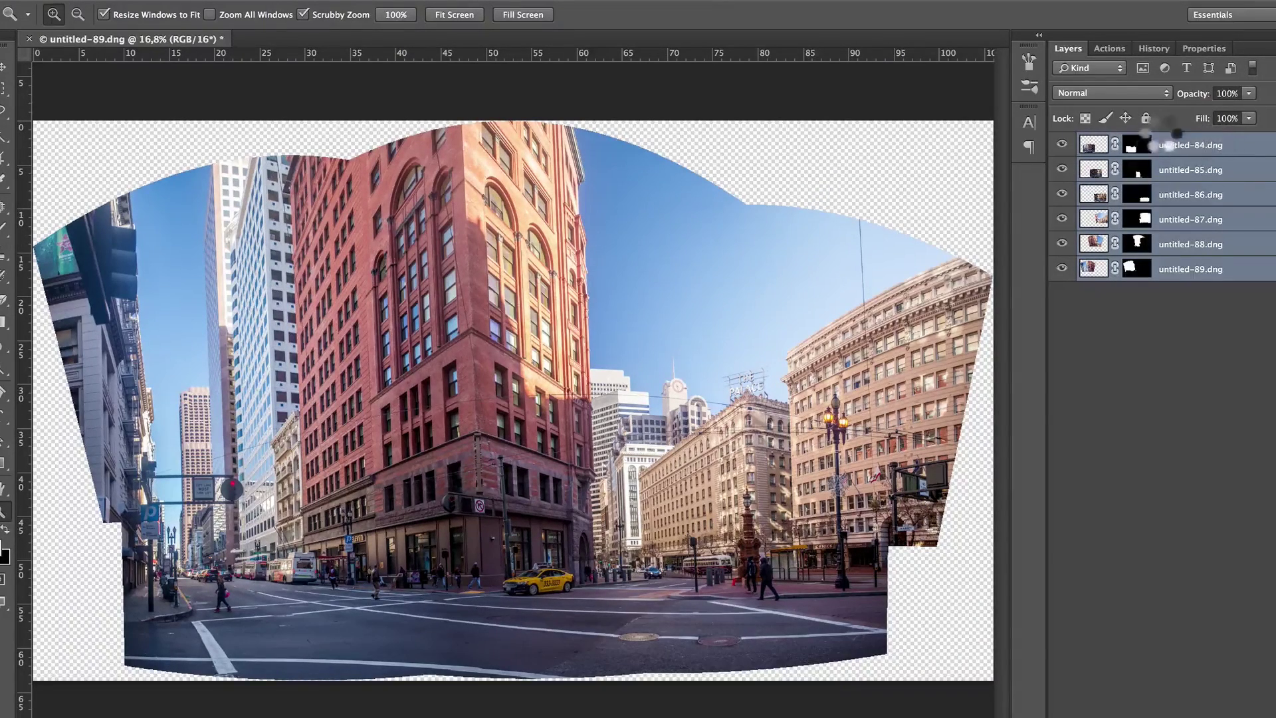
pyautogui.hotkey('ctrl', 'e')
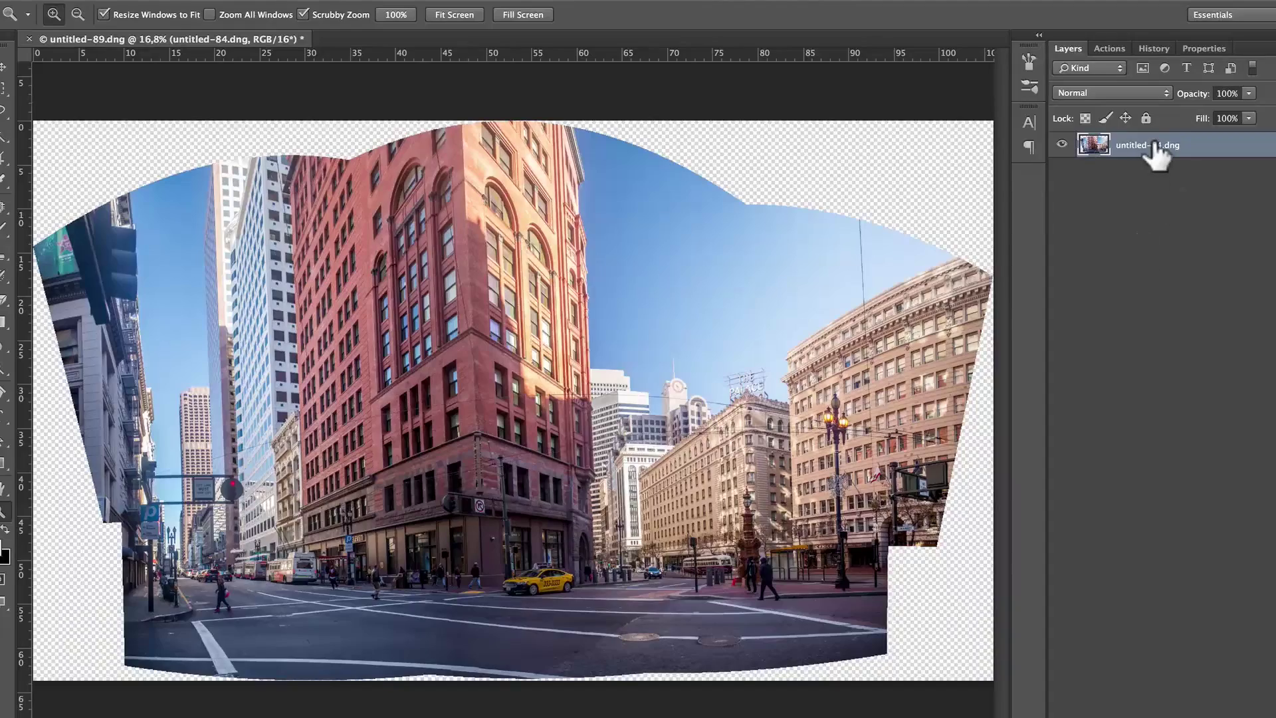
# - Duplicate the merged panorama layer and open the copy in the Adaptive Wide Angle filter
pyautogui.hotkey('ctrl', 'j')
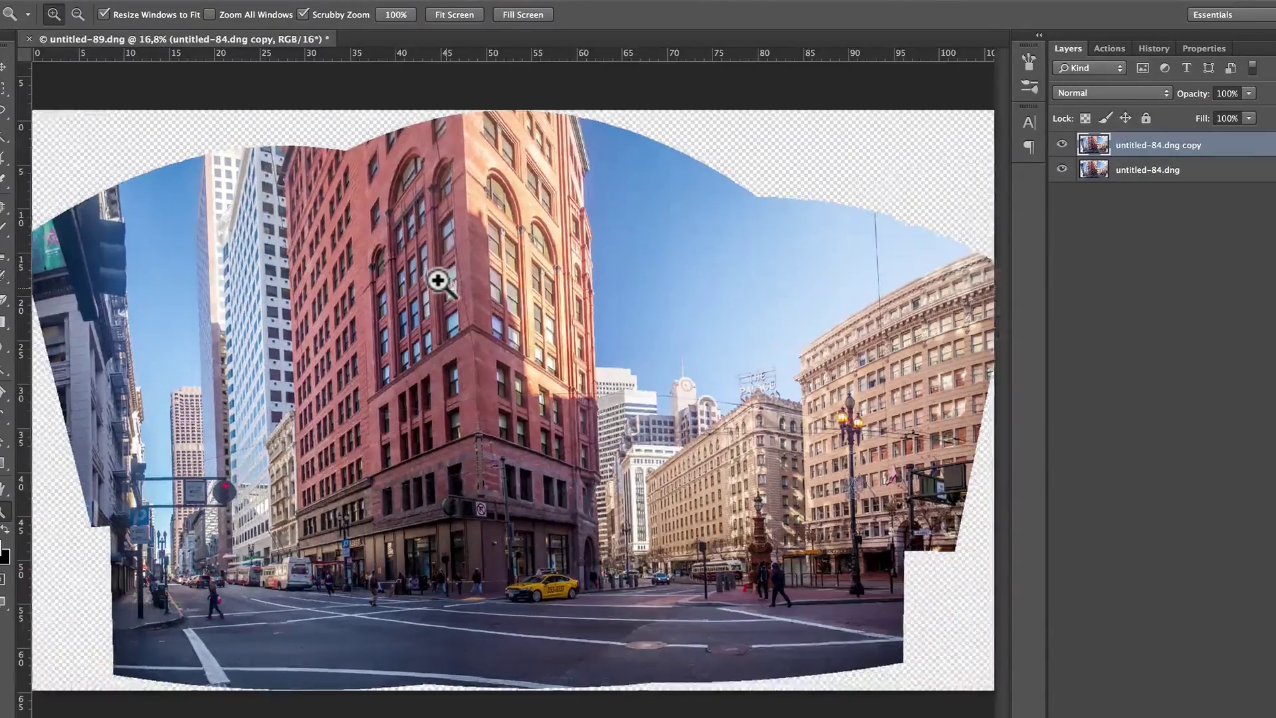
pyautogui.click(438, 281)
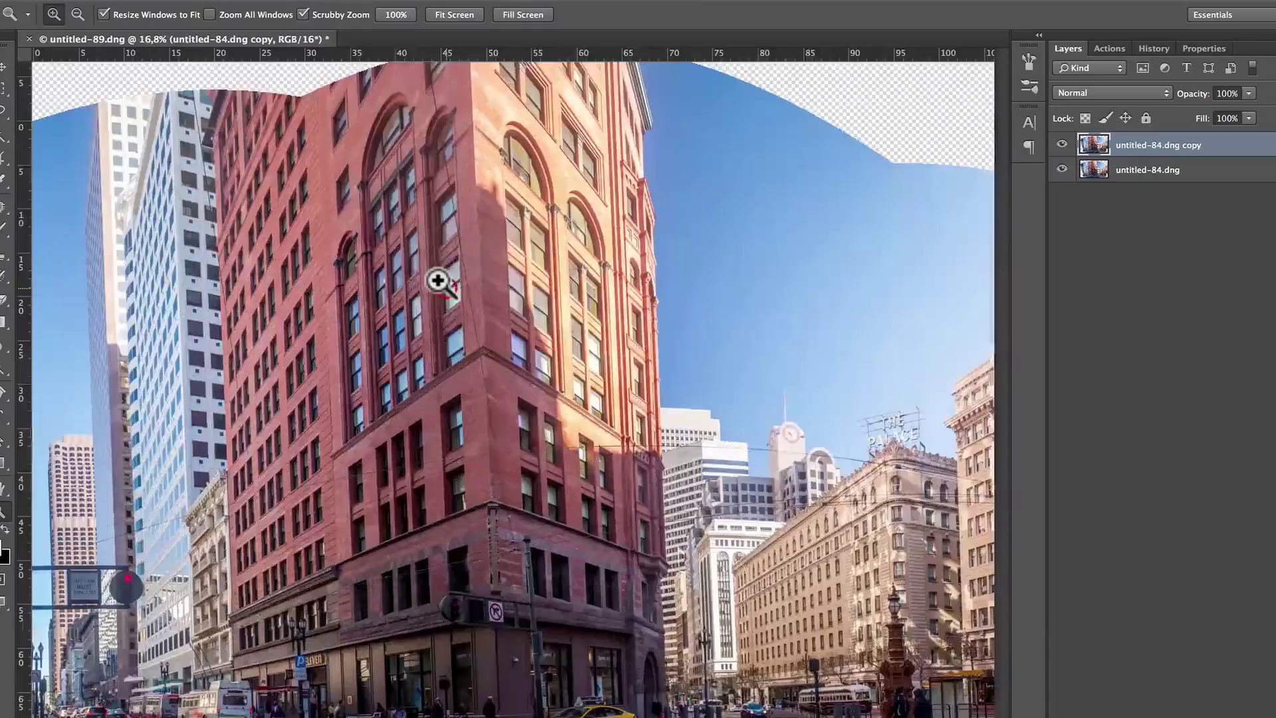
pyautogui.keyDown('alt'); pyautogui.click(444, 273); pyautogui.keyUp('alt')
pyautogui.keyDown('alt'); pyautogui.click(443, 269); pyautogui.keyUp('alt')
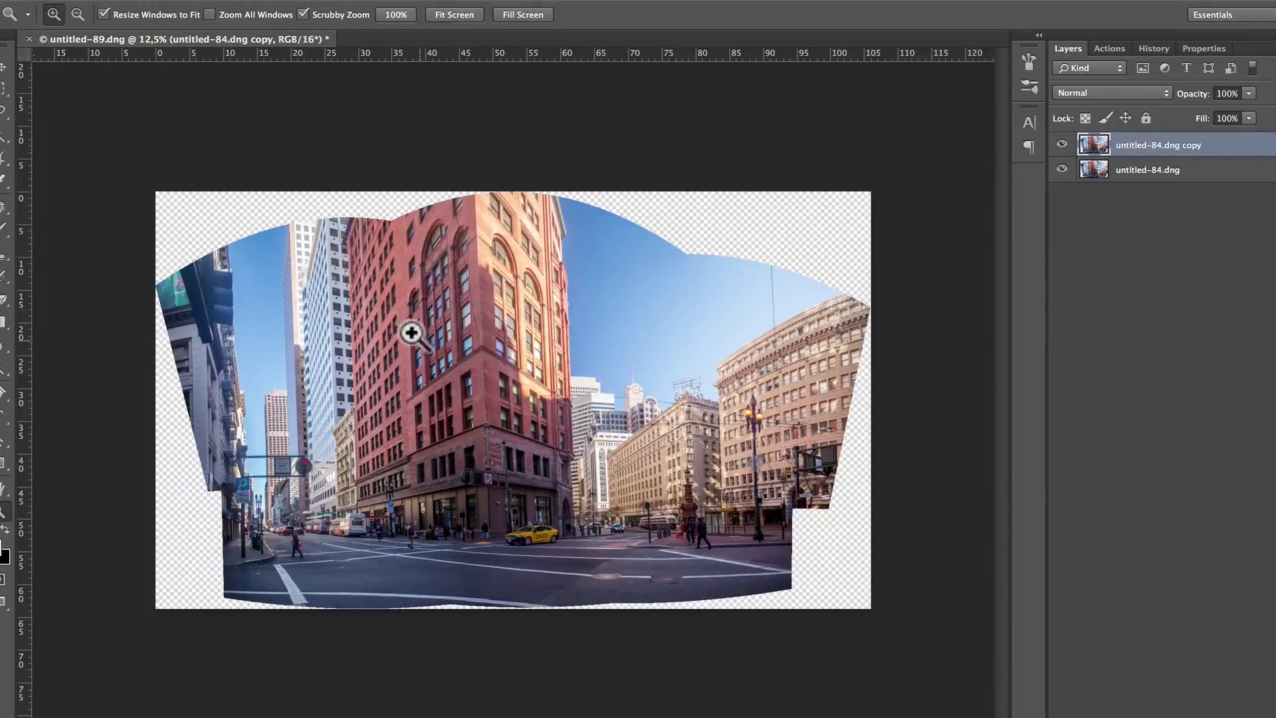
pyautogui.click(439, 351)
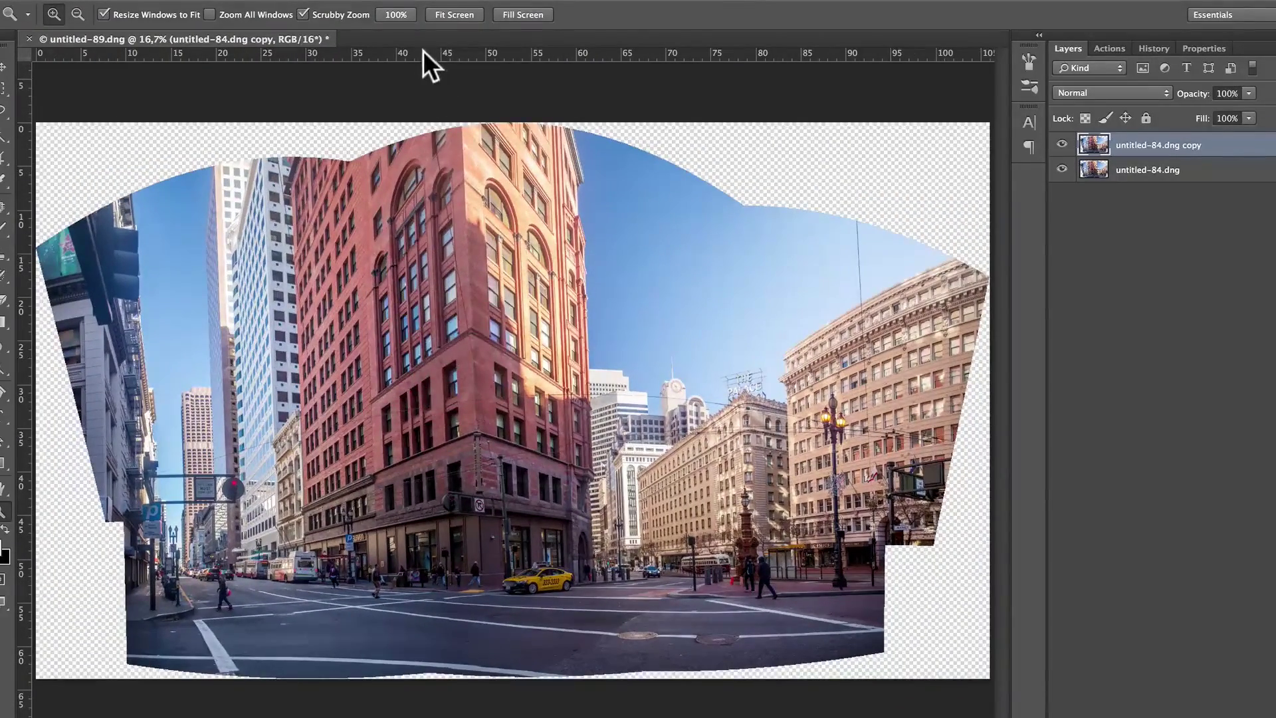
pyautogui.click(409, 0)
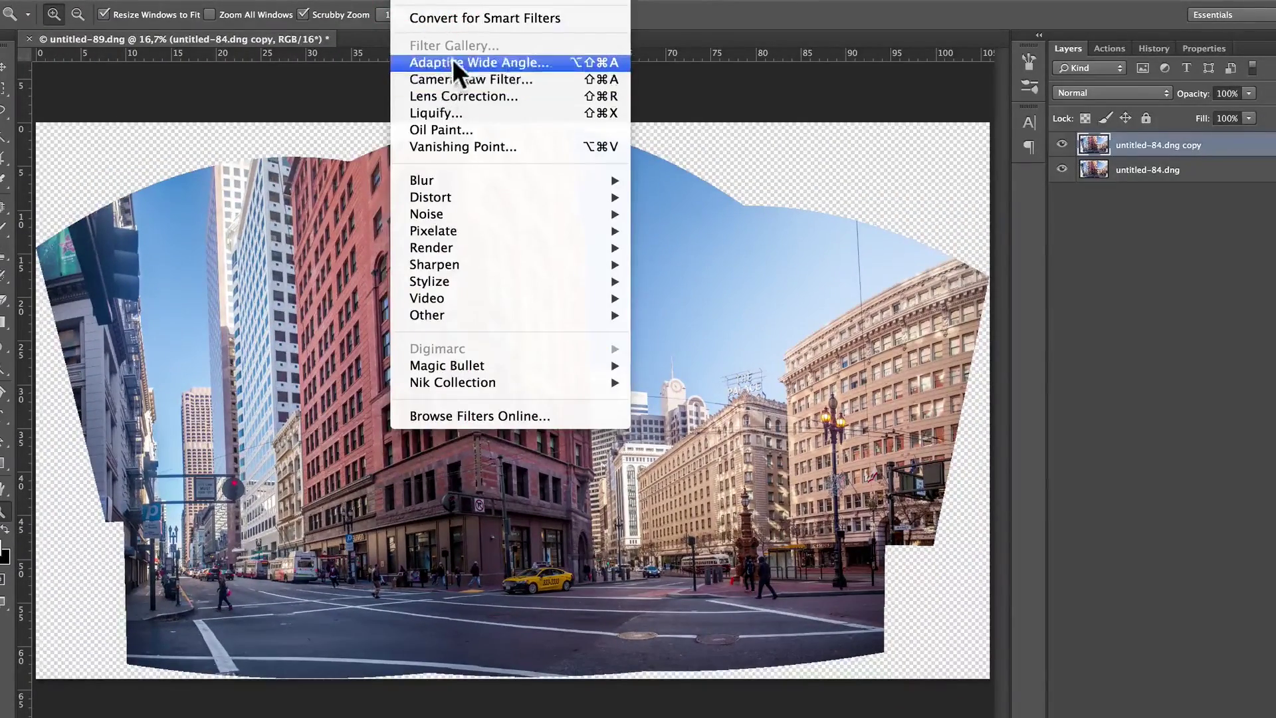
pyautogui.click(475, 58)
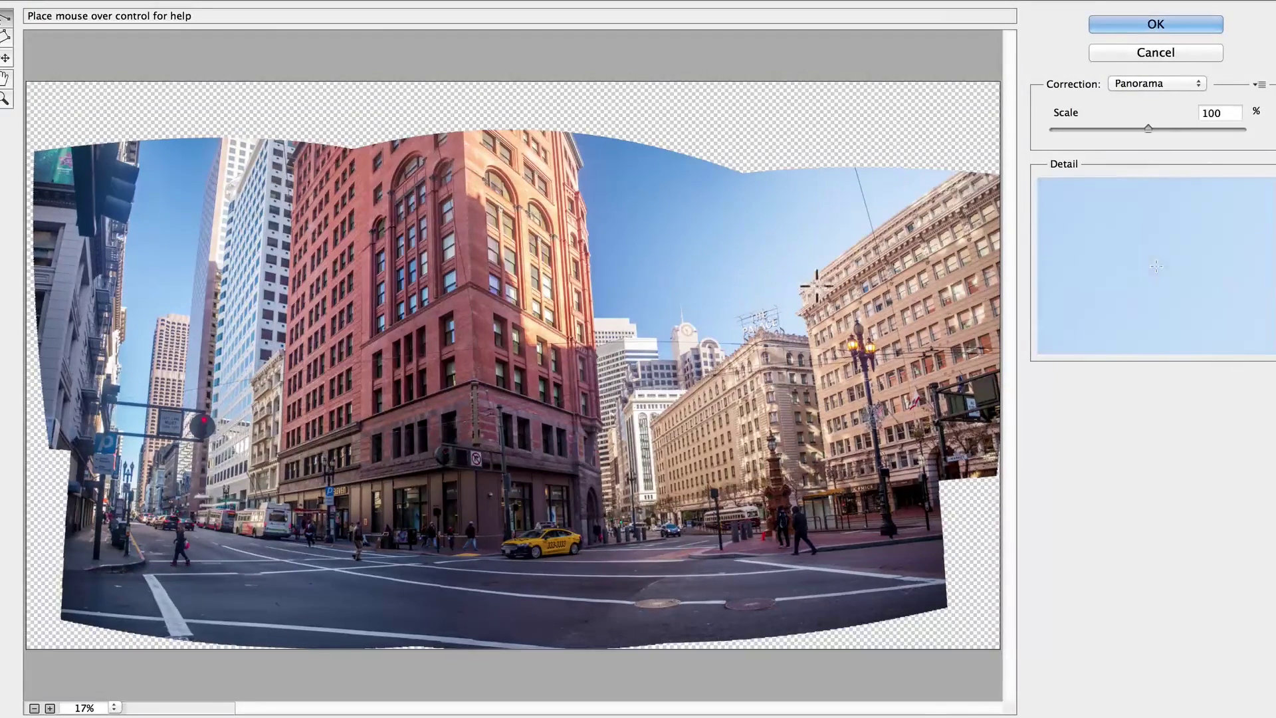
# - Draw constraints along the near edge of the beige building beside the lamp post and the red building's front corner, setting both to Vertical
pyautogui.moveTo(788, 244); pyautogui.dragTo(824, 545)
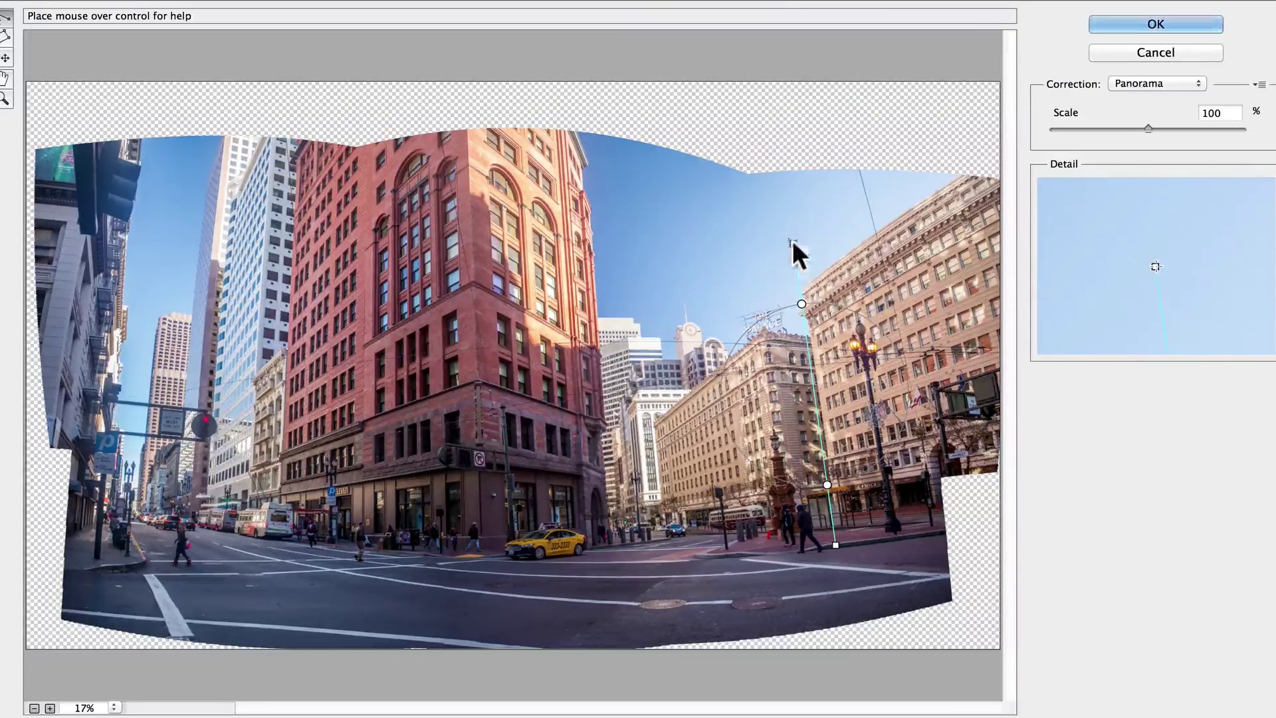
pyautogui.rightClick(792, 242)
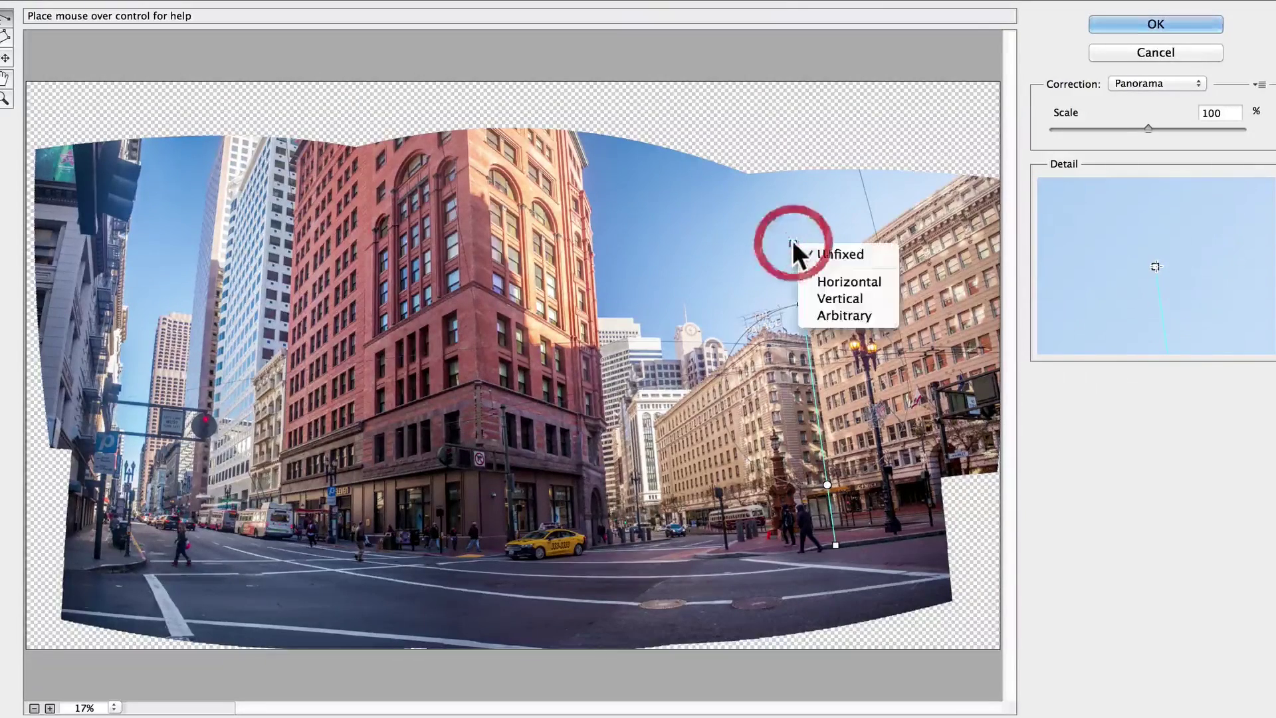
pyautogui.click(843, 298)
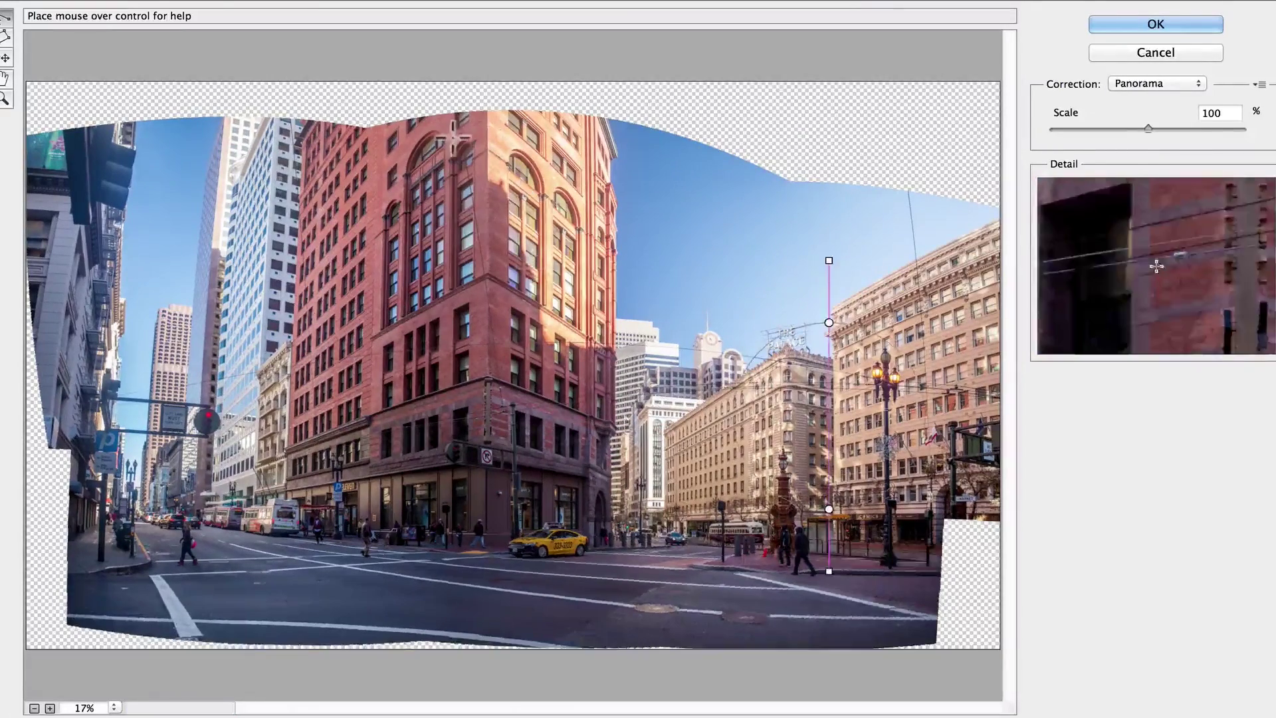
pyautogui.click(481, 109)
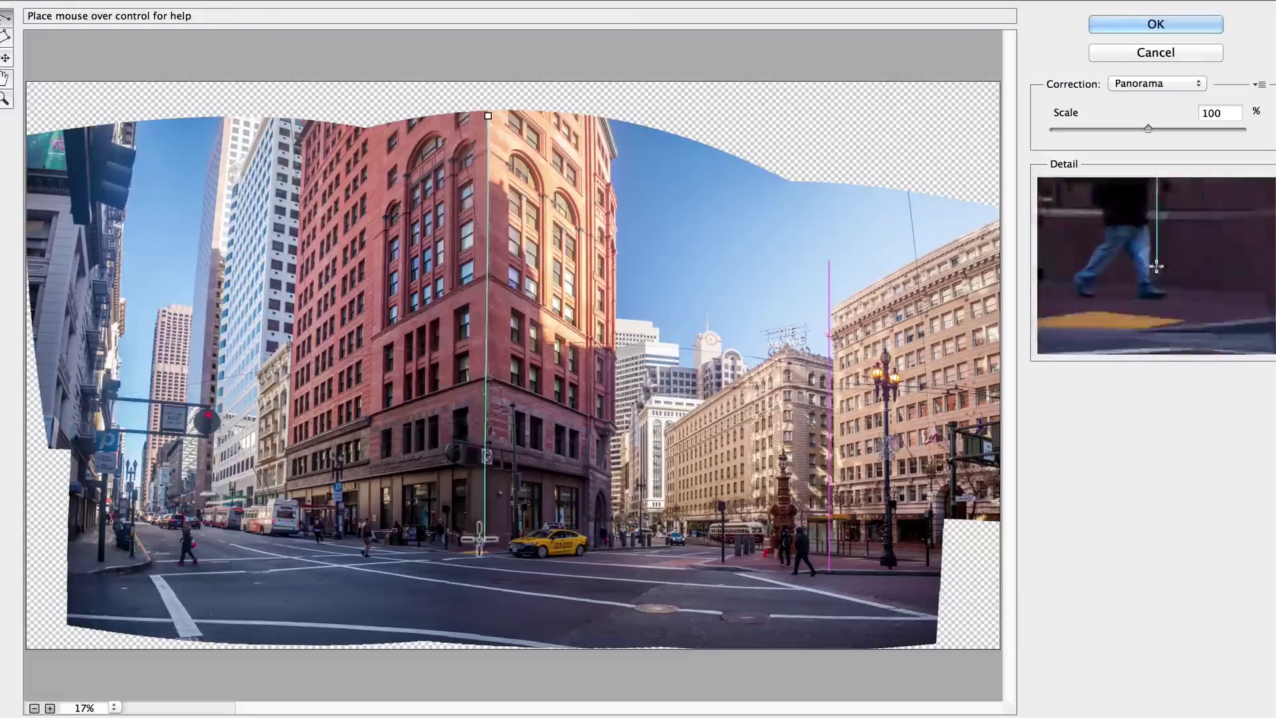
pyautogui.click(484, 591)
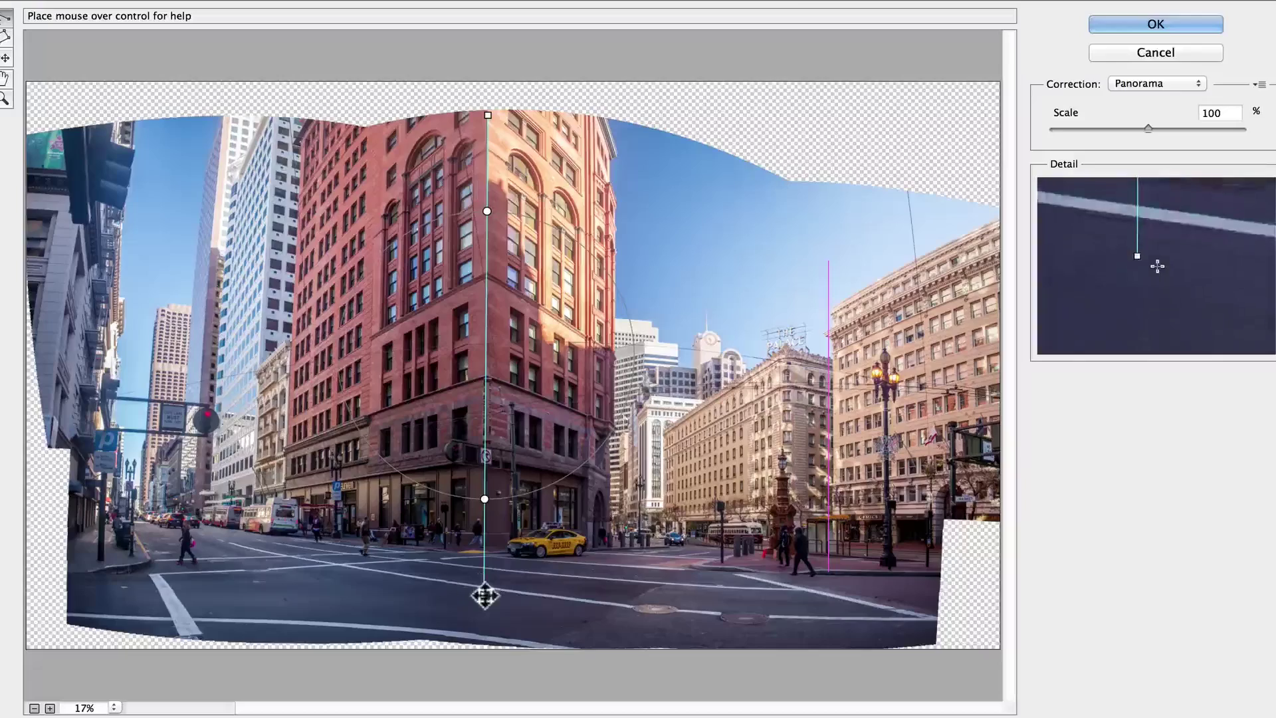
pyautogui.rightClick(483, 594)
pyautogui.click(543, 648)
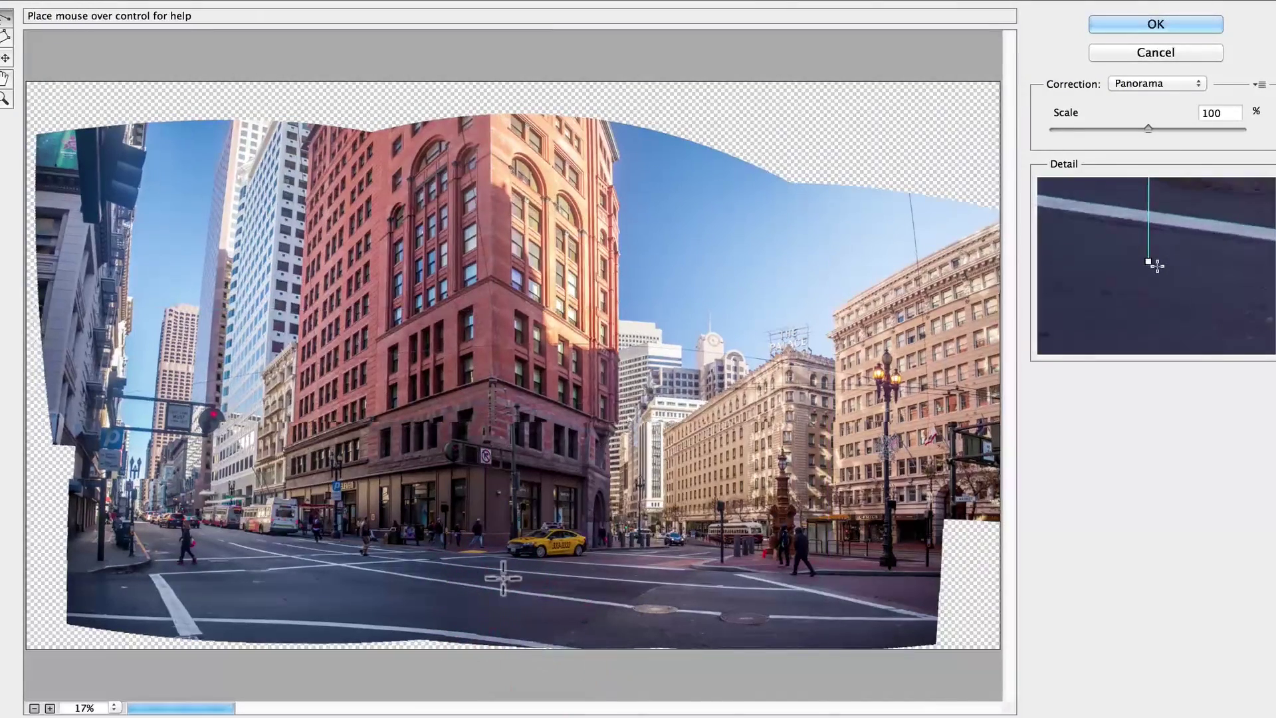
# - Draw a constraint along the tall tower behind the traffic light, down to the road, and set it to Vertical
pyautogui.click(232, 125)
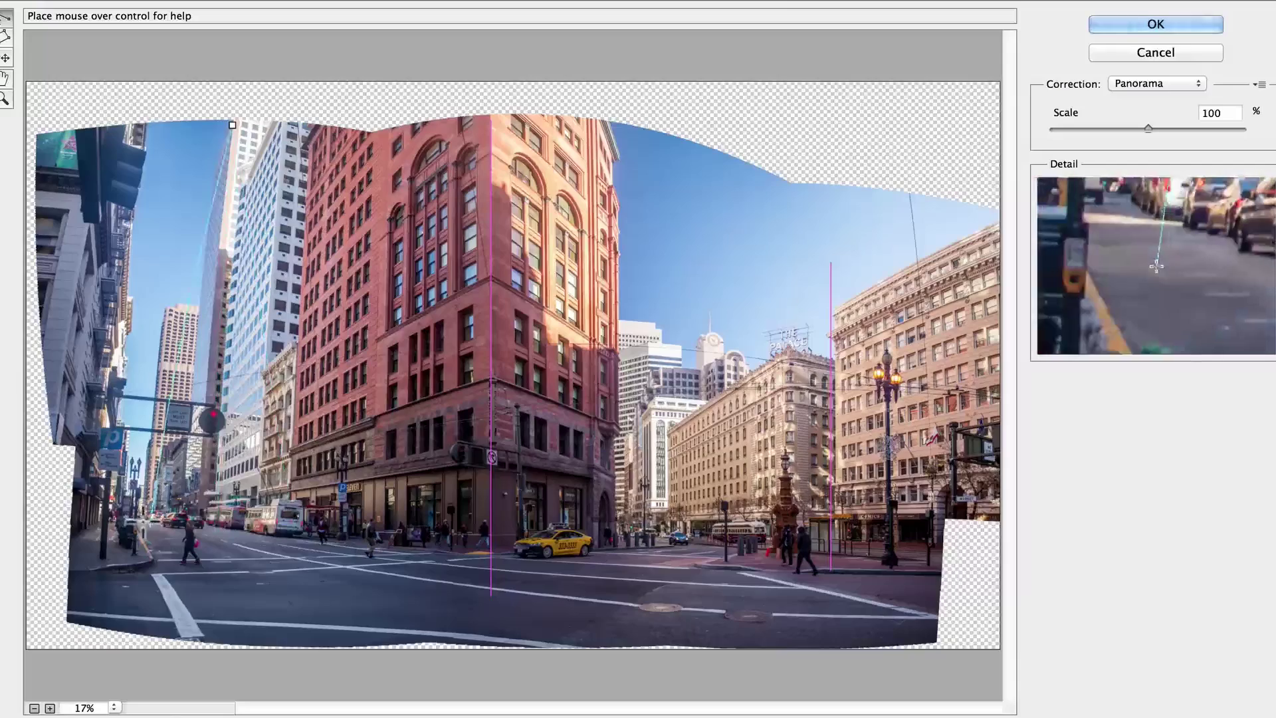
pyautogui.click(191, 603)
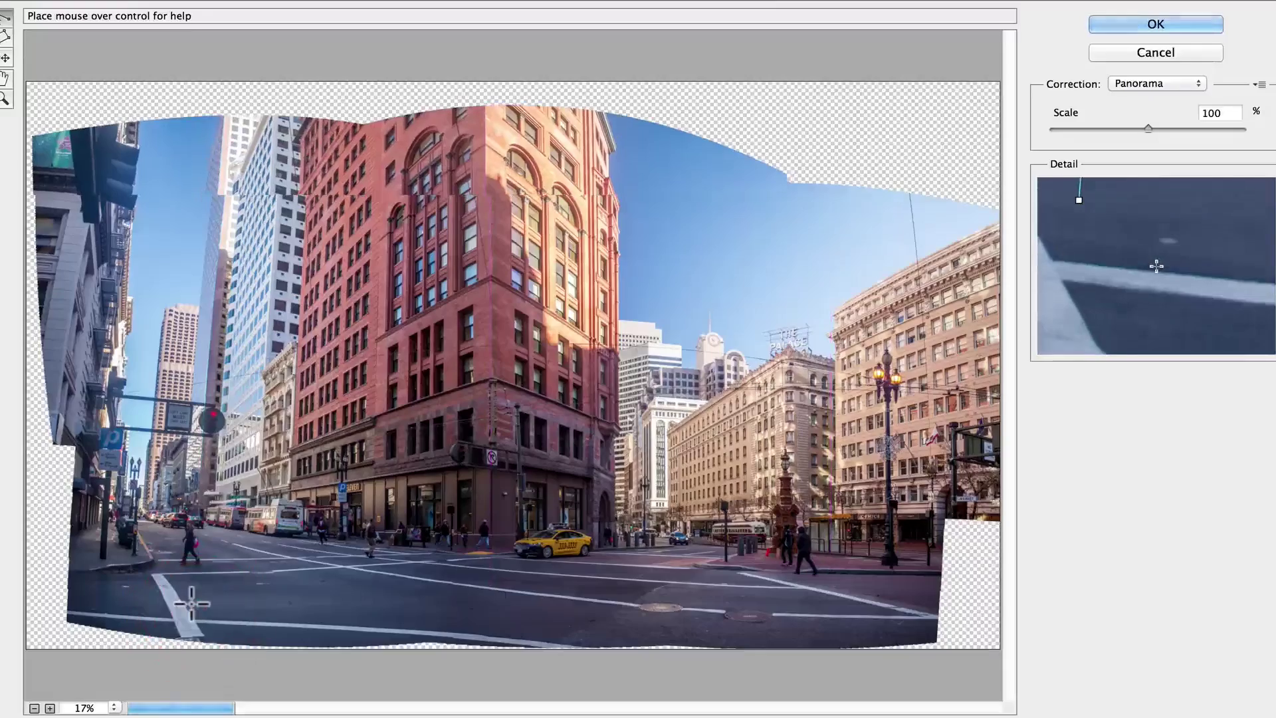
pyautogui.rightClick(184, 598)
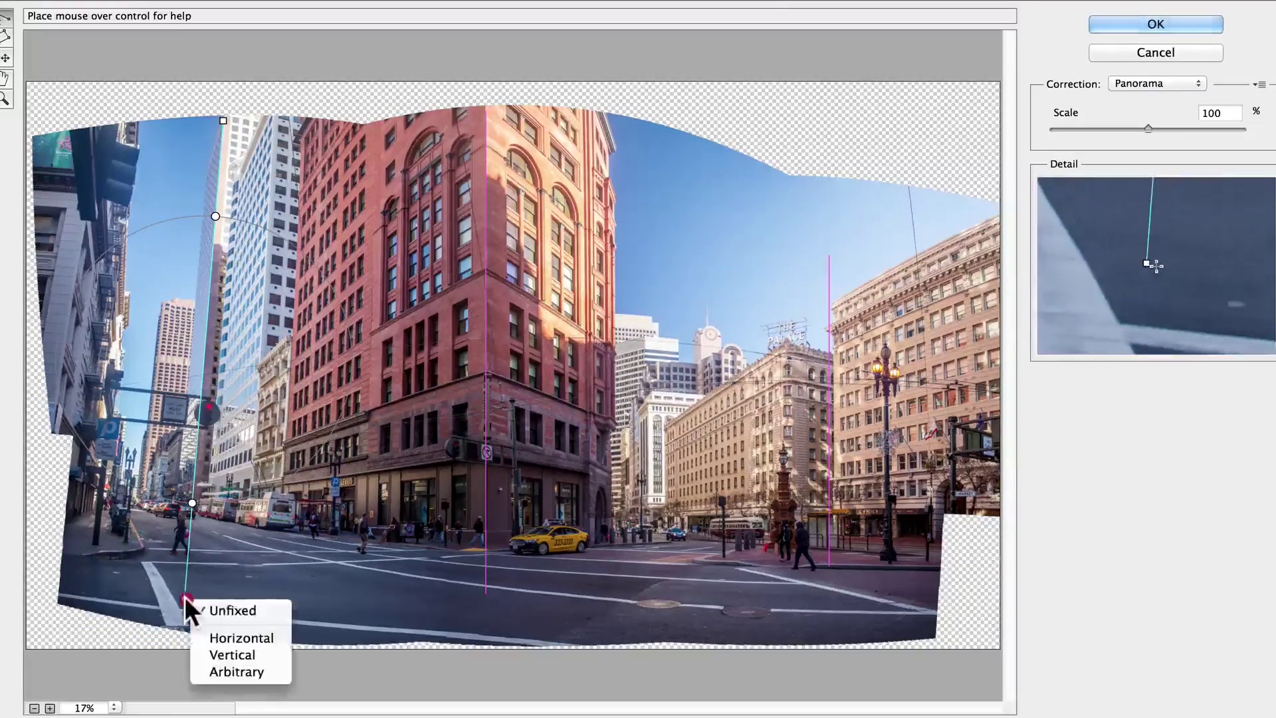
pyautogui.click(232, 649)
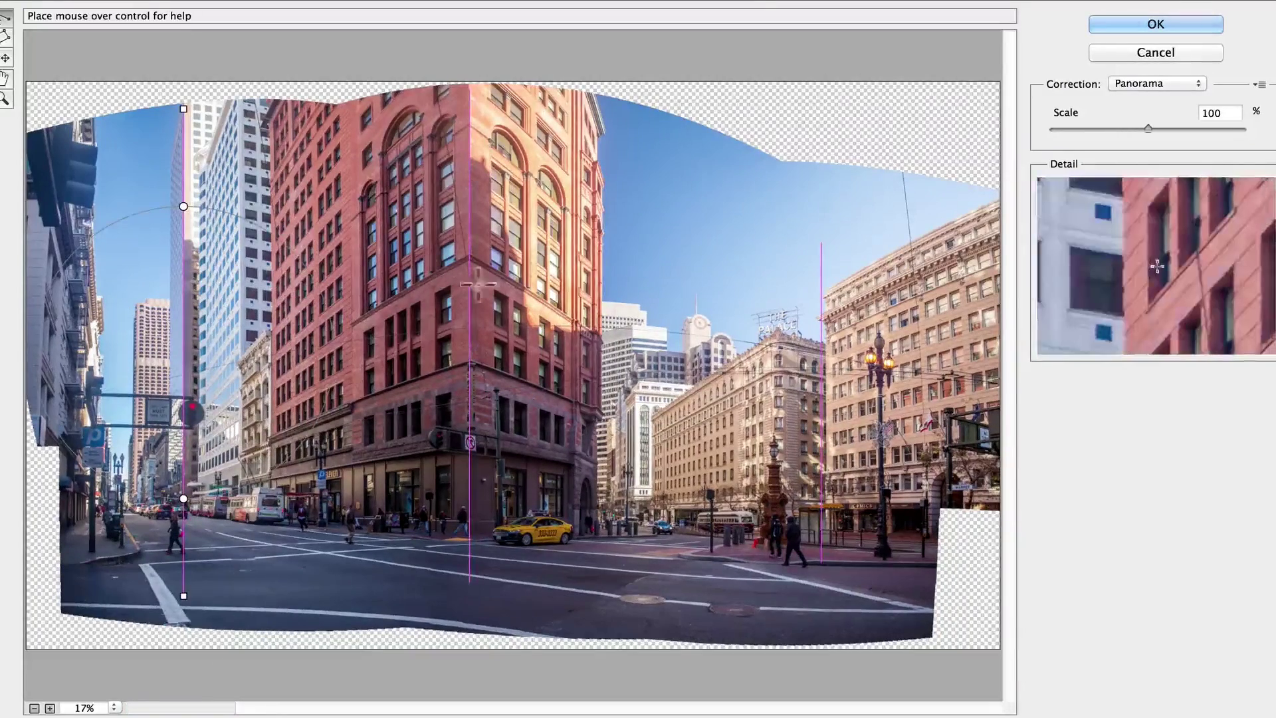
# - Draw an unfixed constraint down the far end of the beige building and a Vertical one along the white tower beside the red building
pyautogui.click(969, 214)
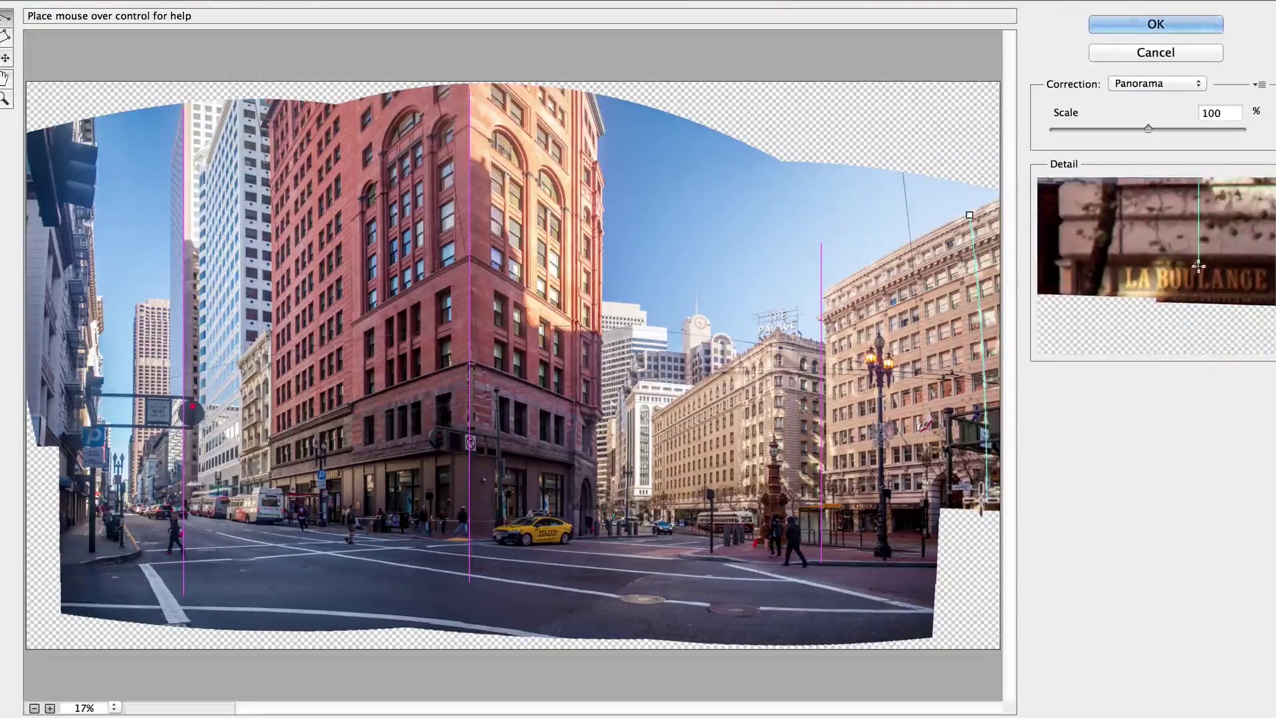
pyautogui.click(978, 525)
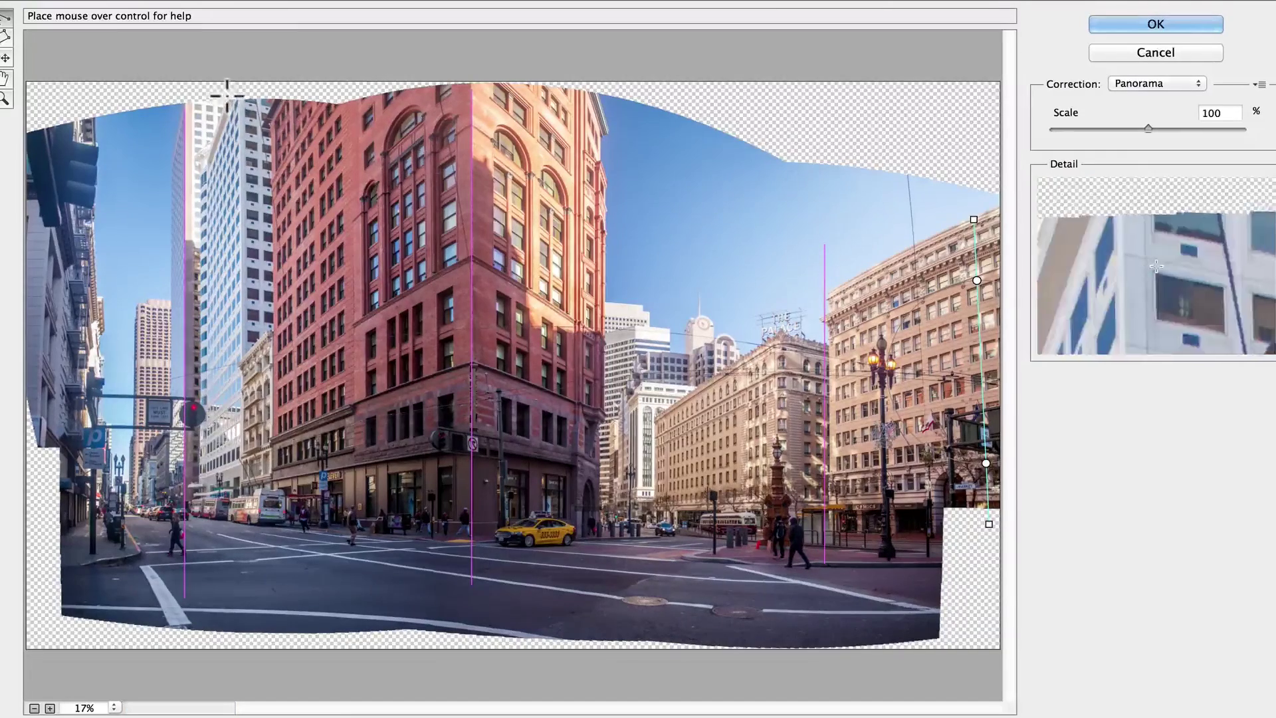
pyautogui.moveTo(238, 105); pyautogui.dragTo(231, 563)
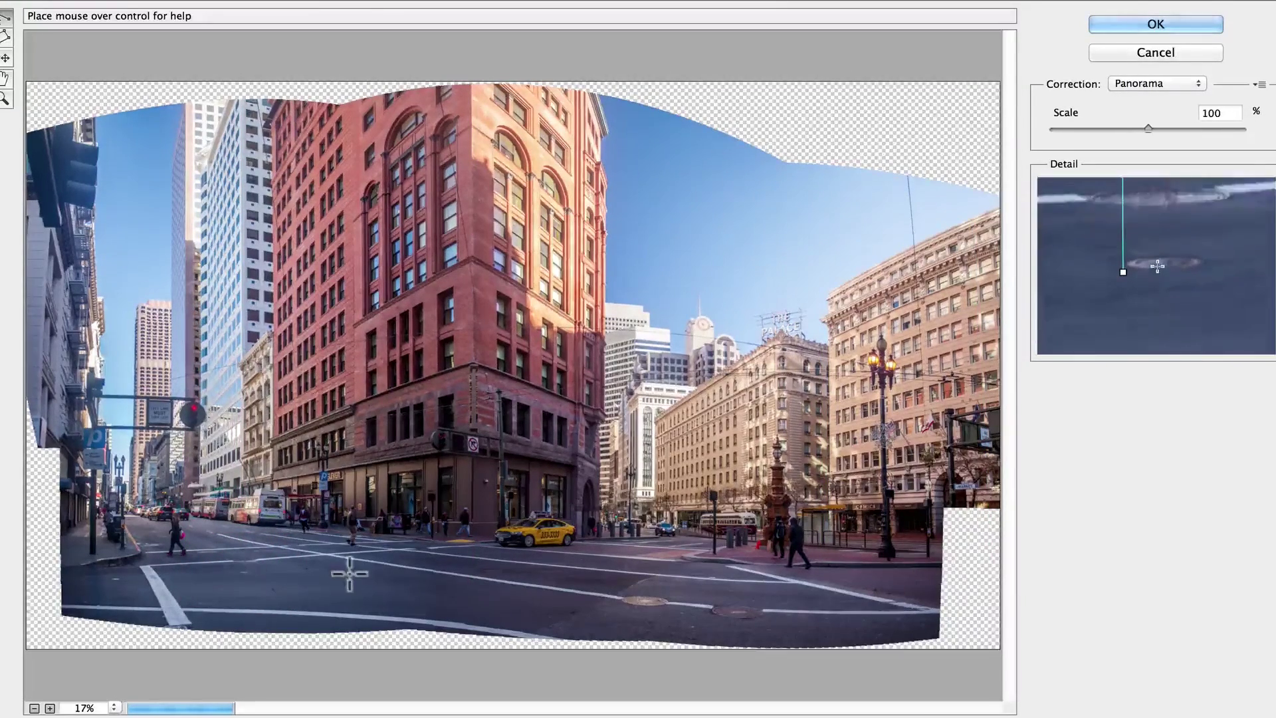
pyautogui.rightClick(239, 570)
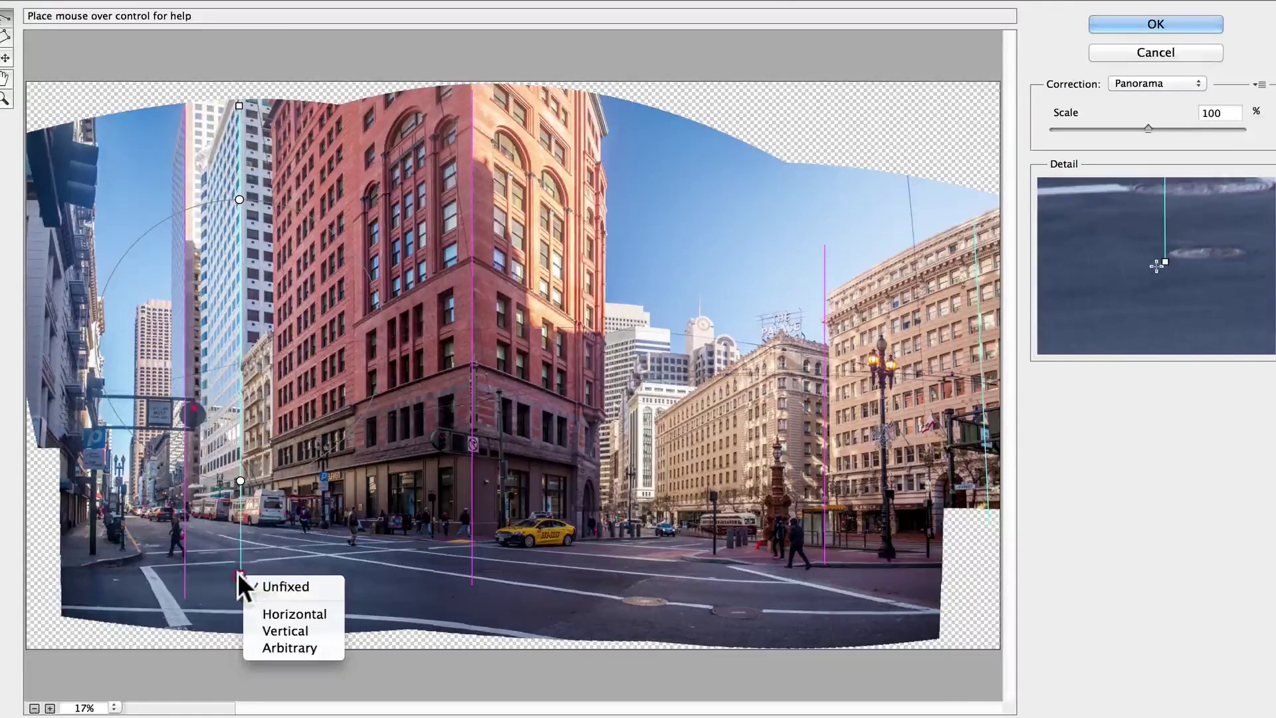
pyautogui.click(286, 630)
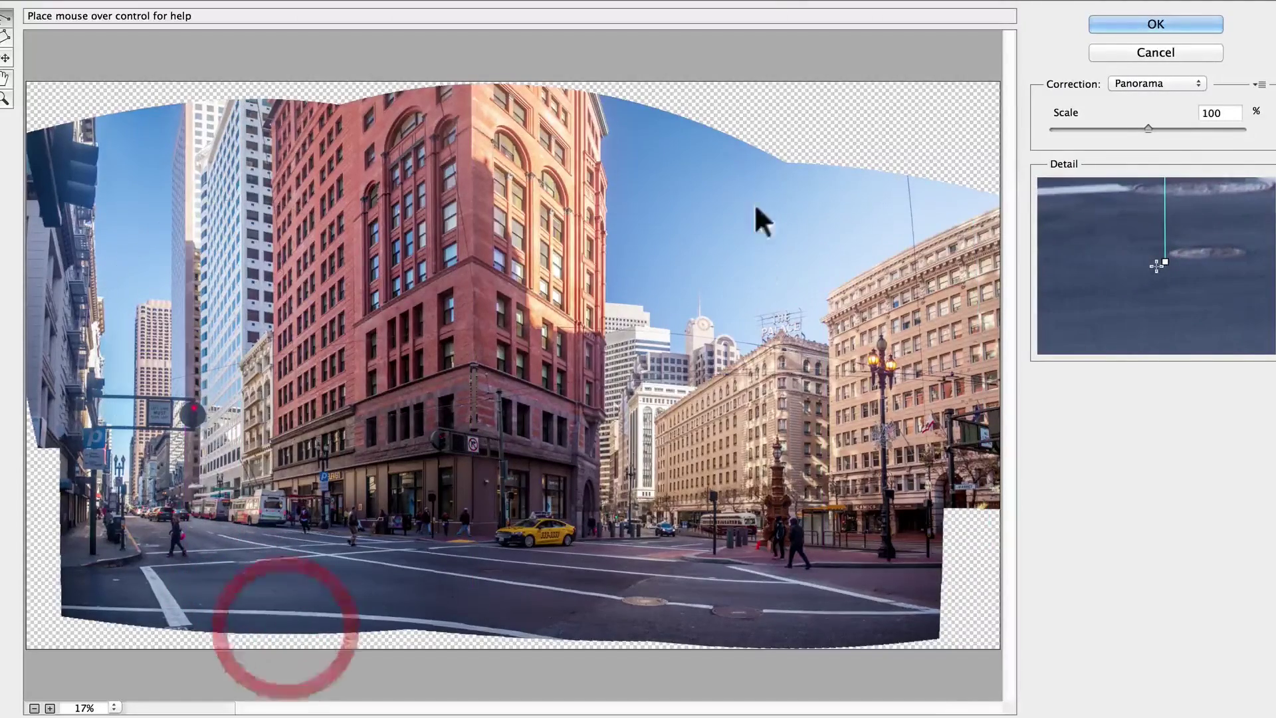
# - Draw a constraint down the sunlit side edge of the red building to the road and set it to Vertical
pyautogui.click(604, 186)
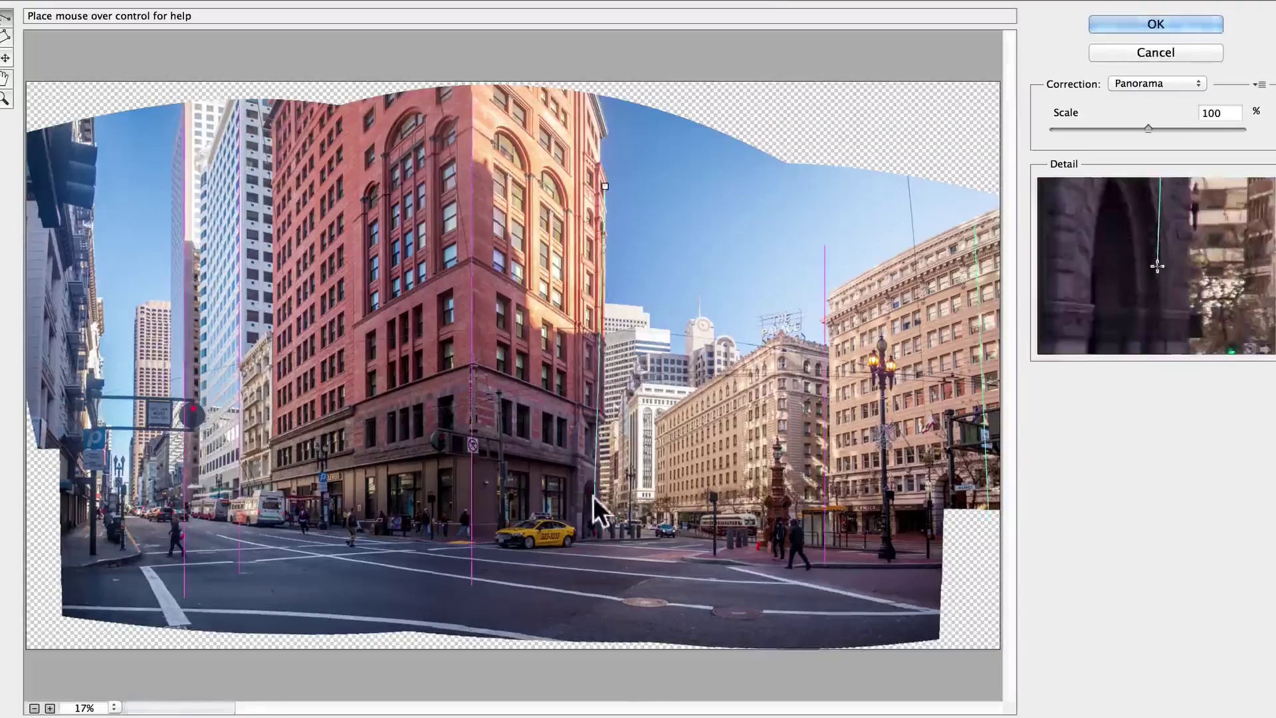
pyautogui.click(596, 573)
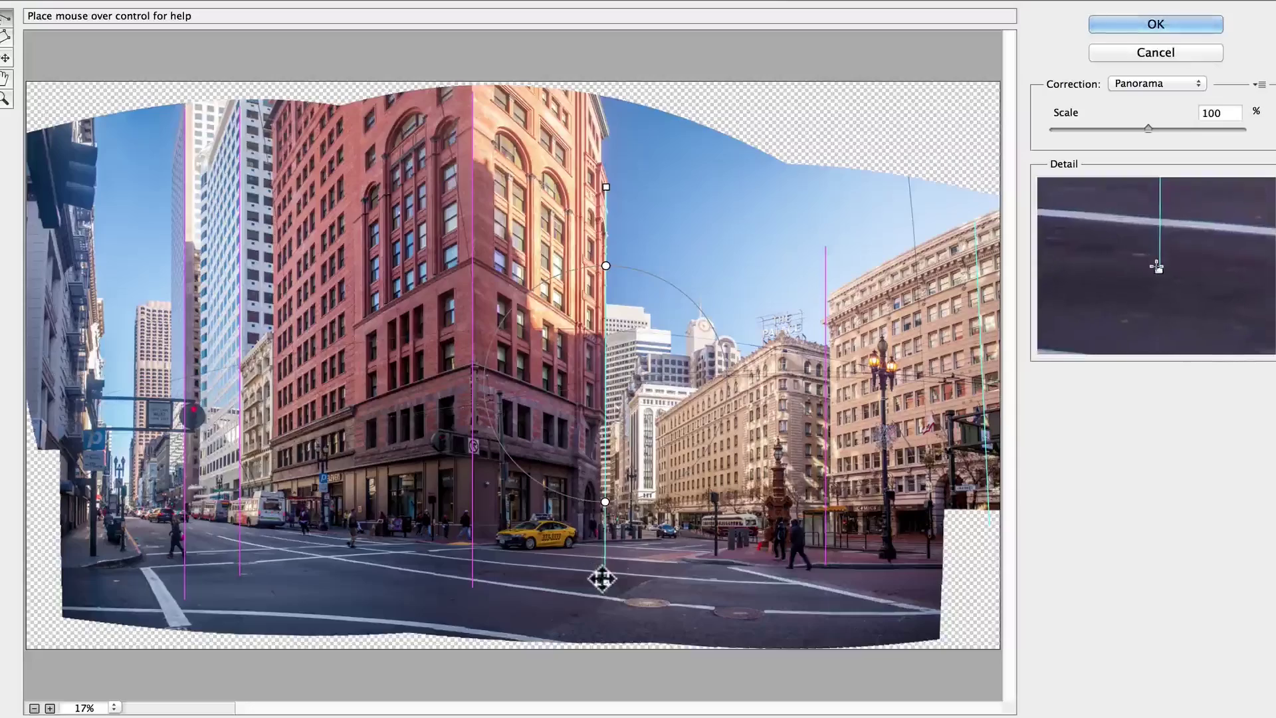
pyautogui.rightClick(607, 581)
pyautogui.click(660, 637)
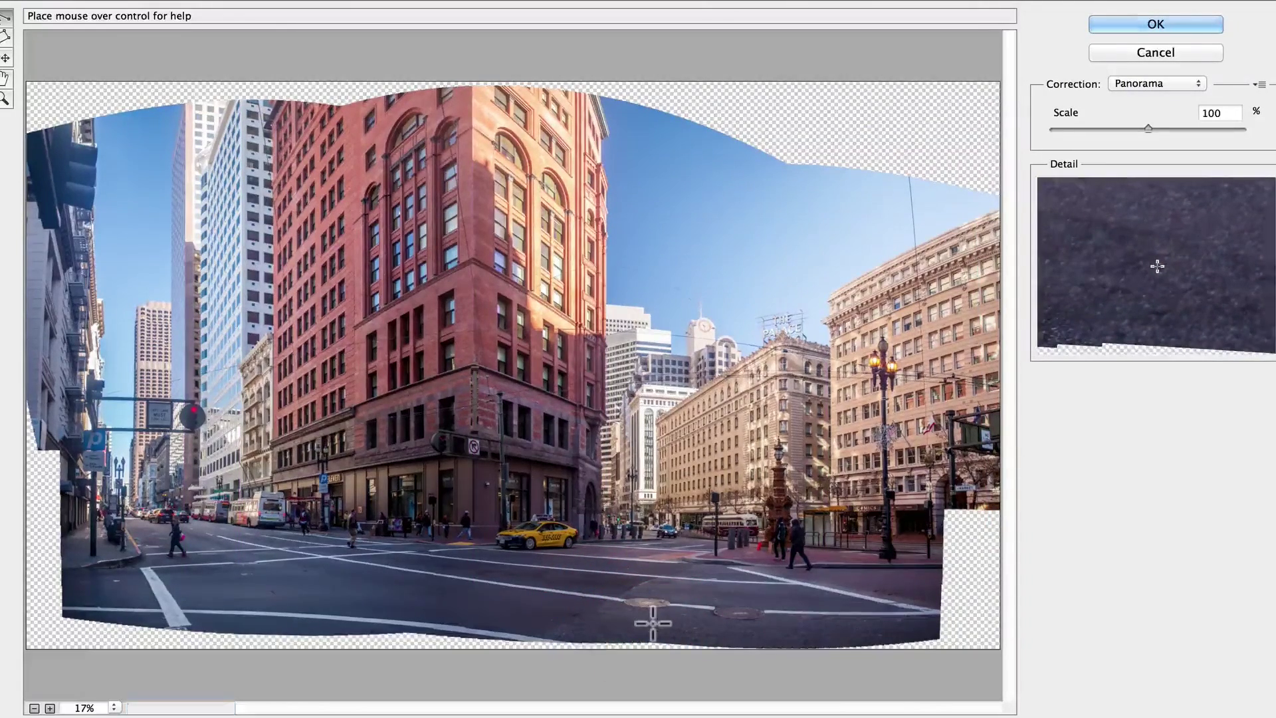
# - Add unfixed constraints along the distant tower and the curved white road line, and apply the Adaptive Wide Angle correction
pyautogui.click(133, 310)
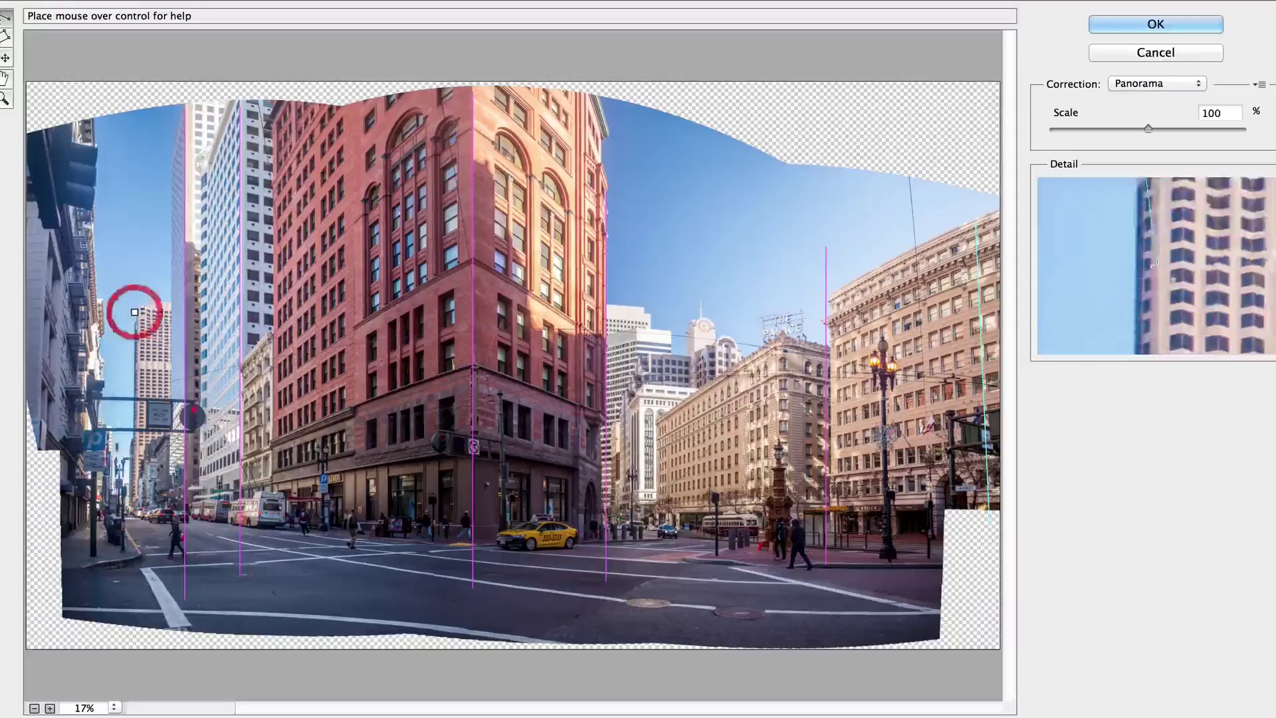
pyautogui.click(121, 560)
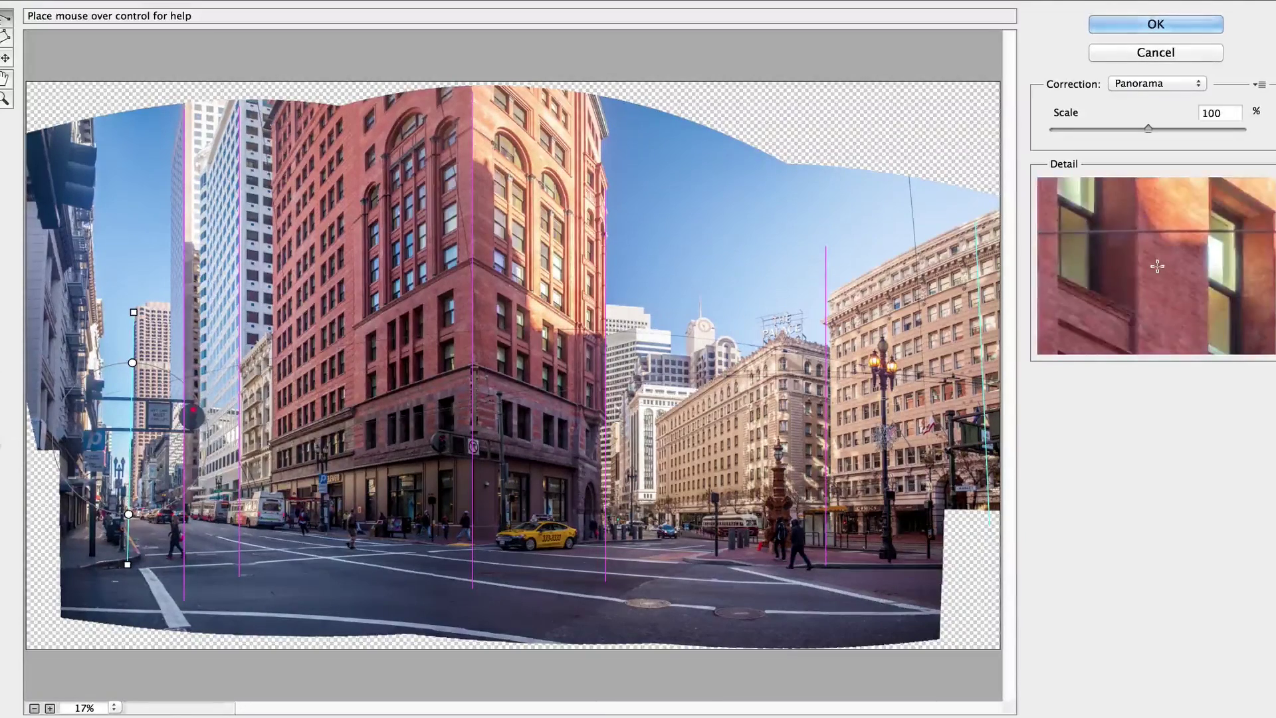
pyautogui.click(818, 614)
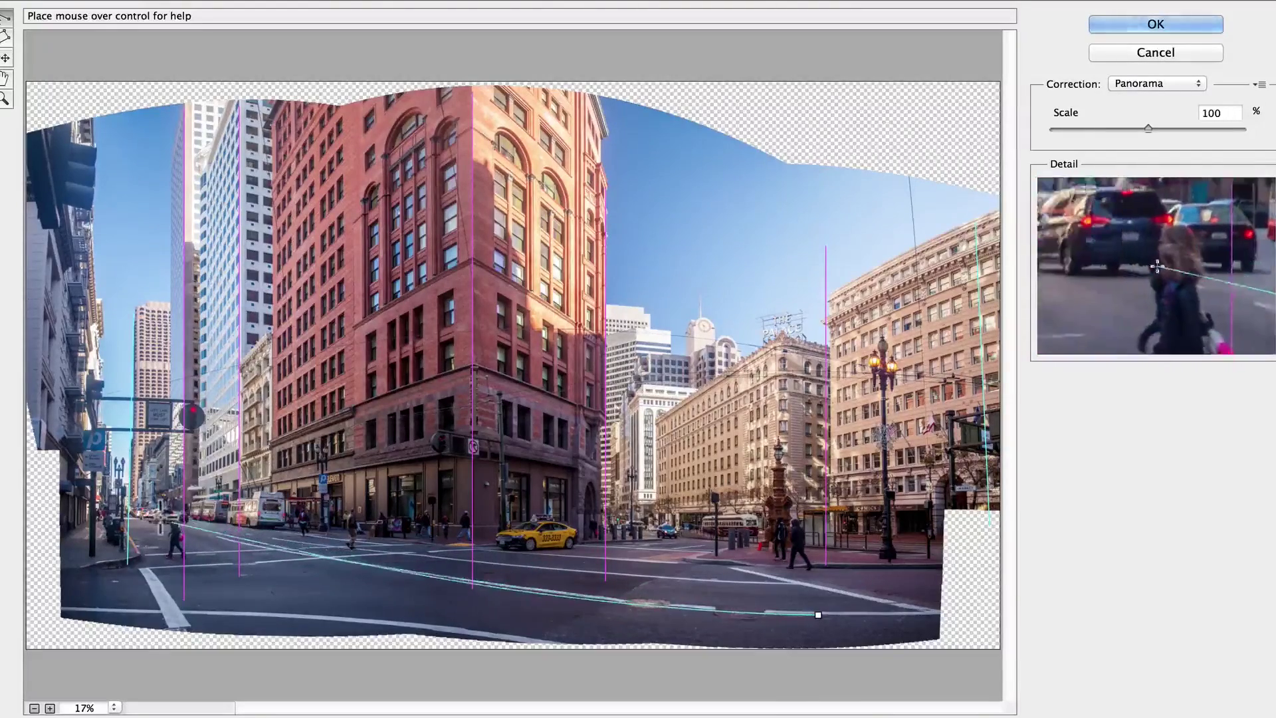
pyautogui.click(199, 529)
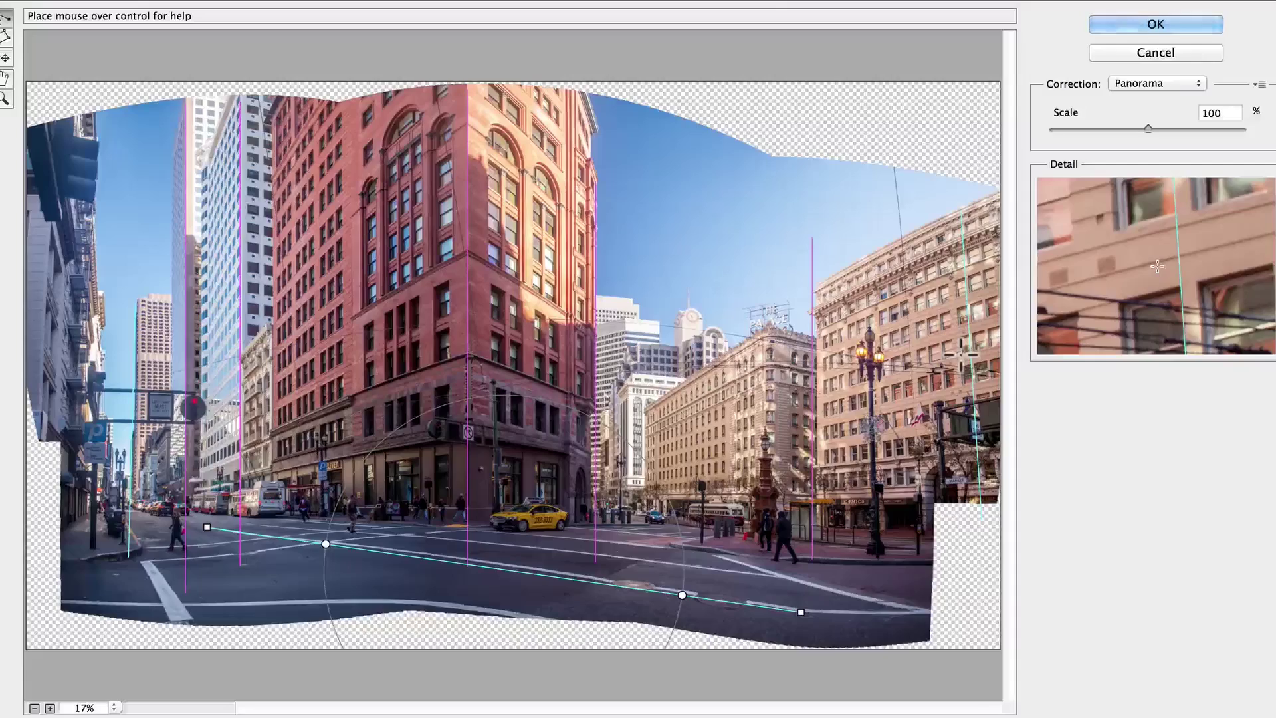
pyautogui.click(1141, 20)
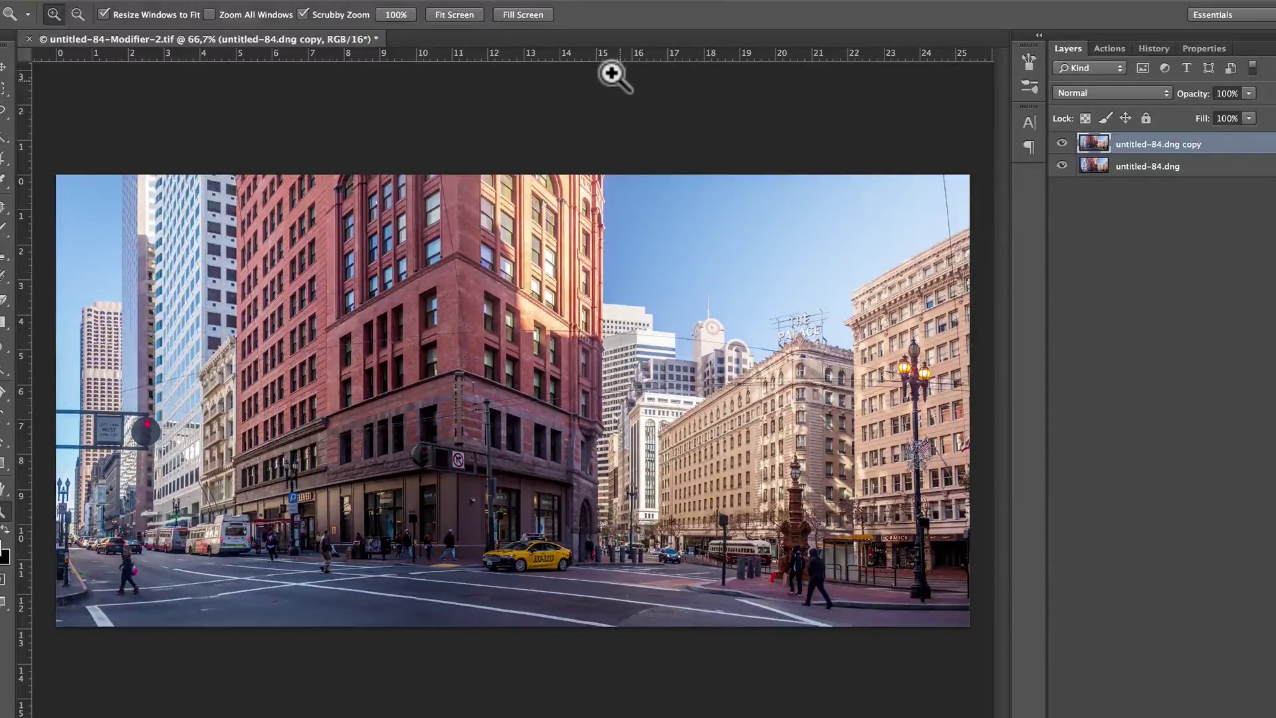
# - Compare the panorama before and after the correction by repeatedly hiding and showing the corrected layer copy
pyautogui.press('c')
pyautogui.click(1060, 143)
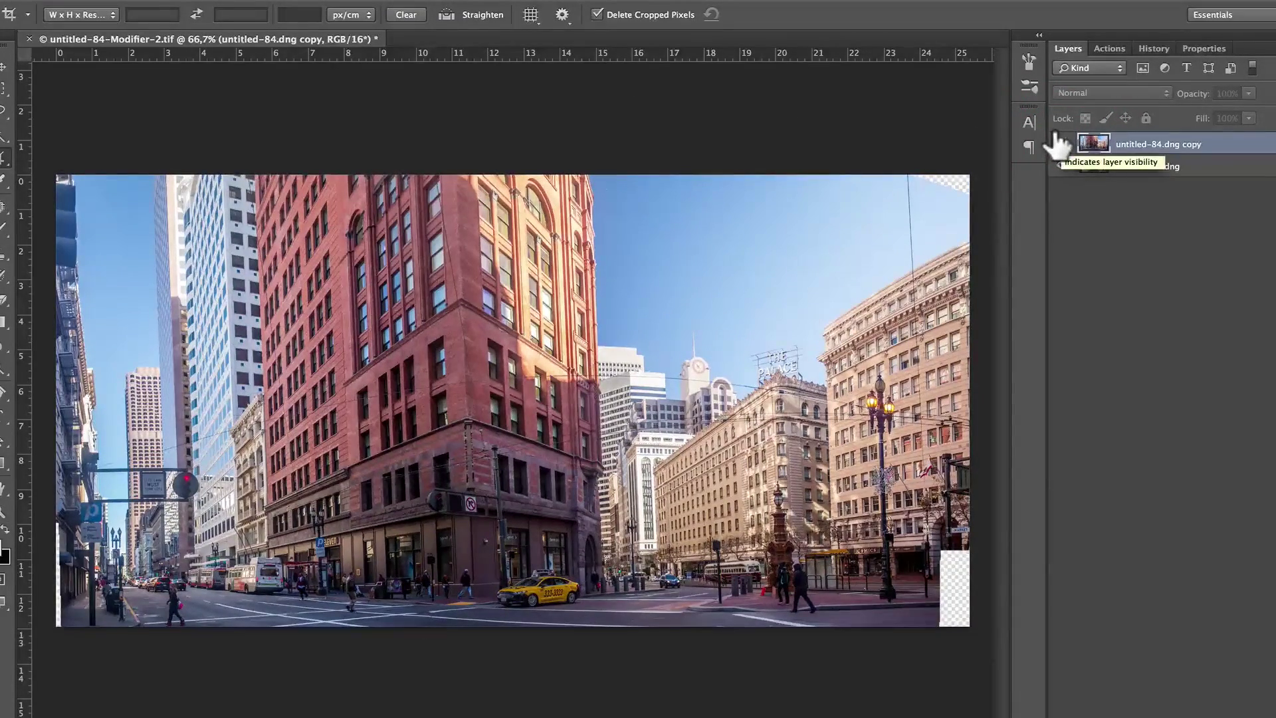
pyautogui.click(1060, 143)
pyautogui.click(1060, 143)
pyautogui.click(1060, 143)
pyautogui.click(1060, 143)
pyautogui.click(1060, 143)
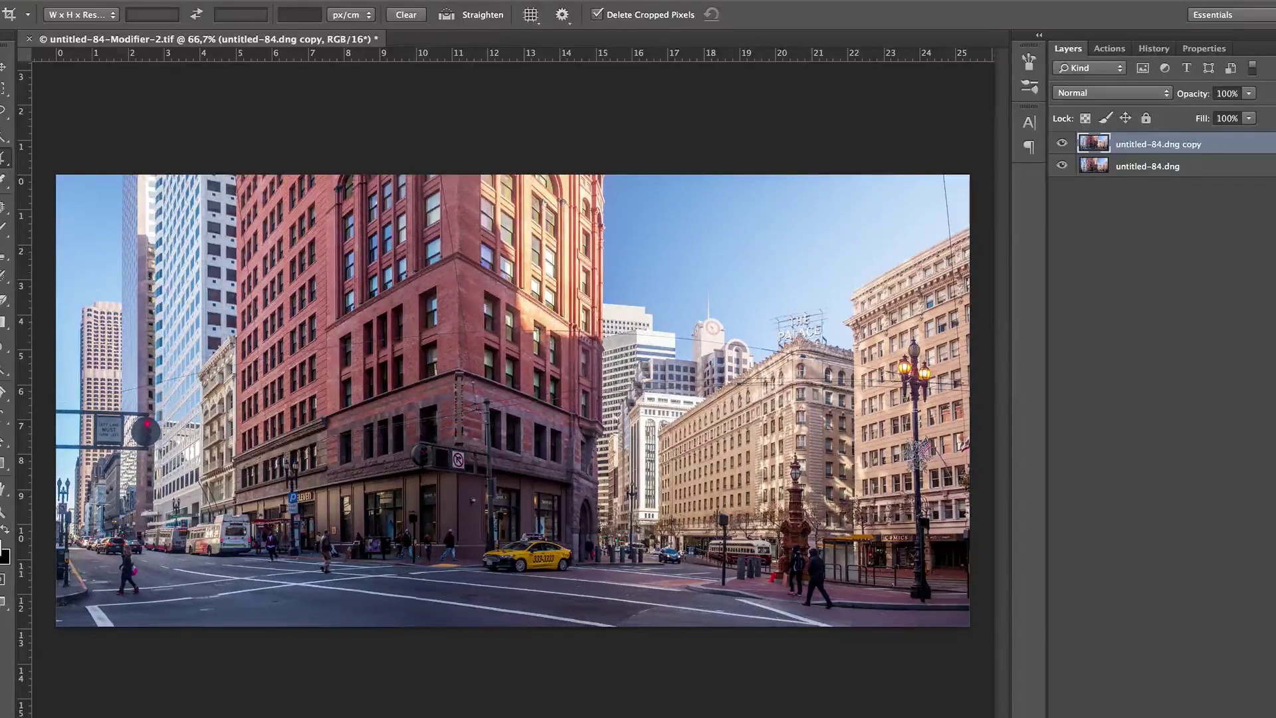
# - Close untitled-84-Modifier-2.tif and save its changes
pyautogui.click(133, 0)
pyautogui.click(166, 102)
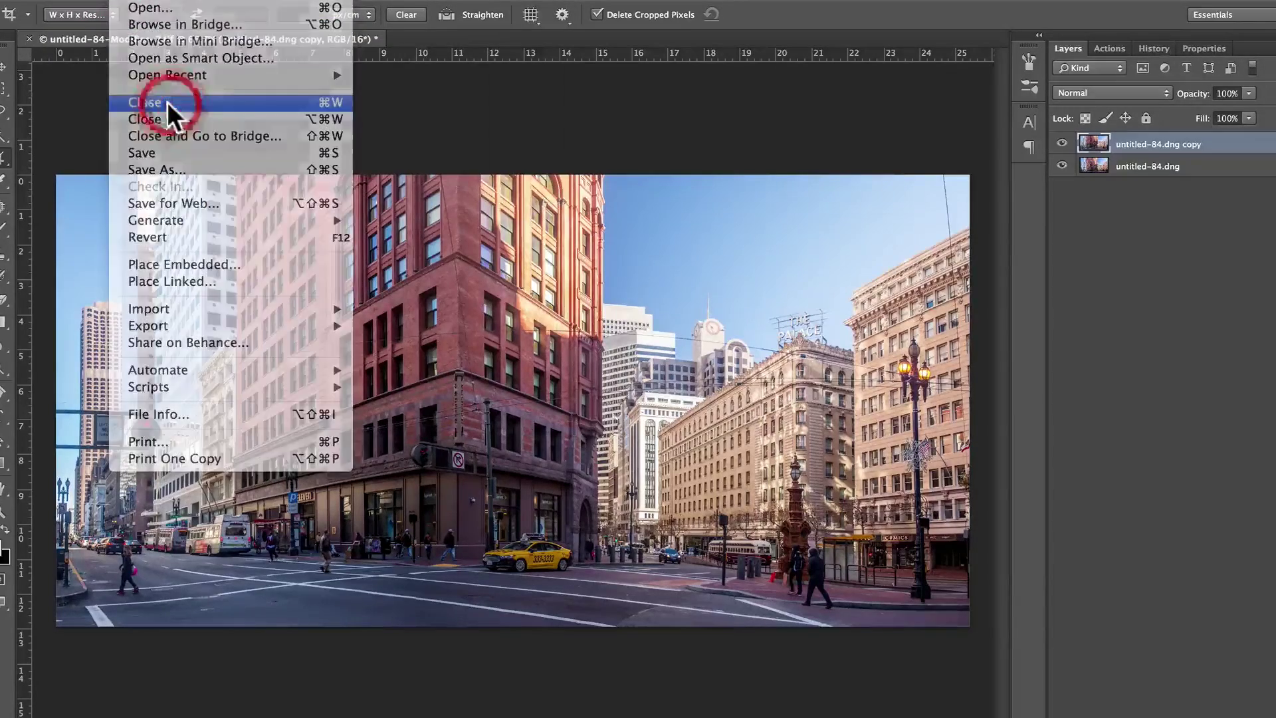
pyautogui.click(791, 254)
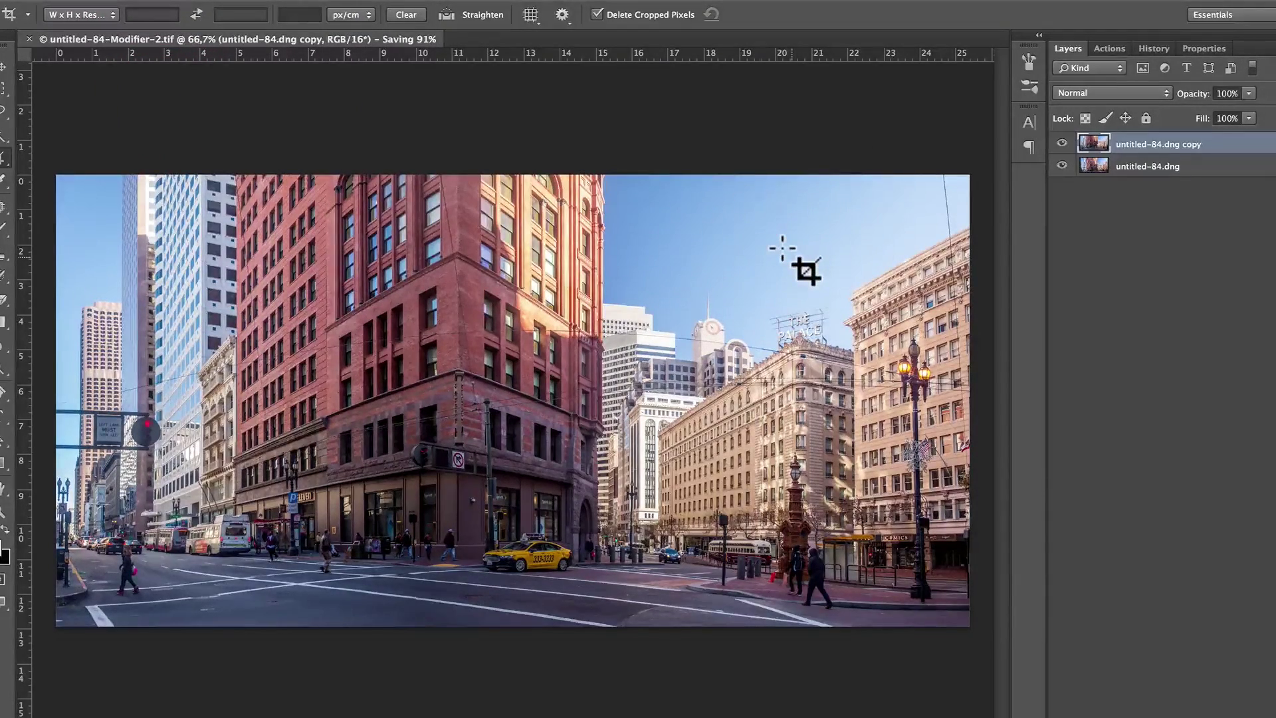
# - Switch to Lightroom and set the Shadows of untitled-84-Modifier-2.tif to +100
pyautogui.press('super+Tab')
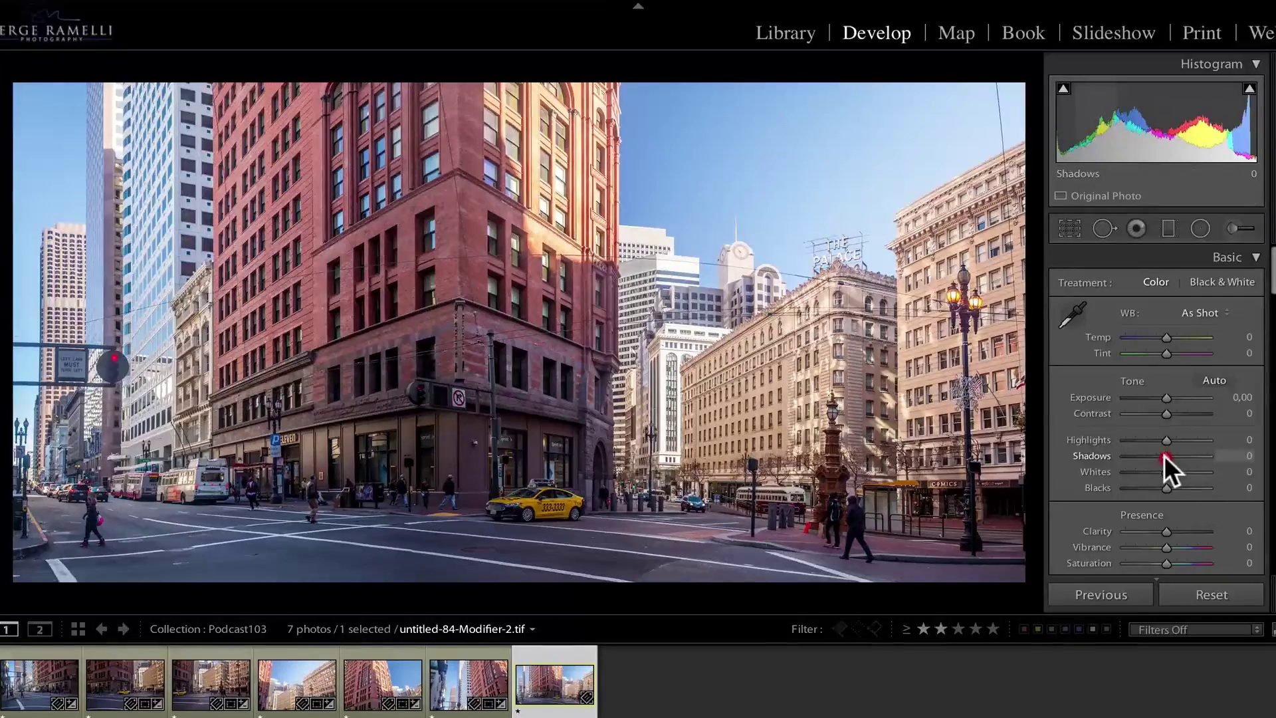
pyautogui.moveTo(1166, 455); pyautogui.dragTo(1259, 459)
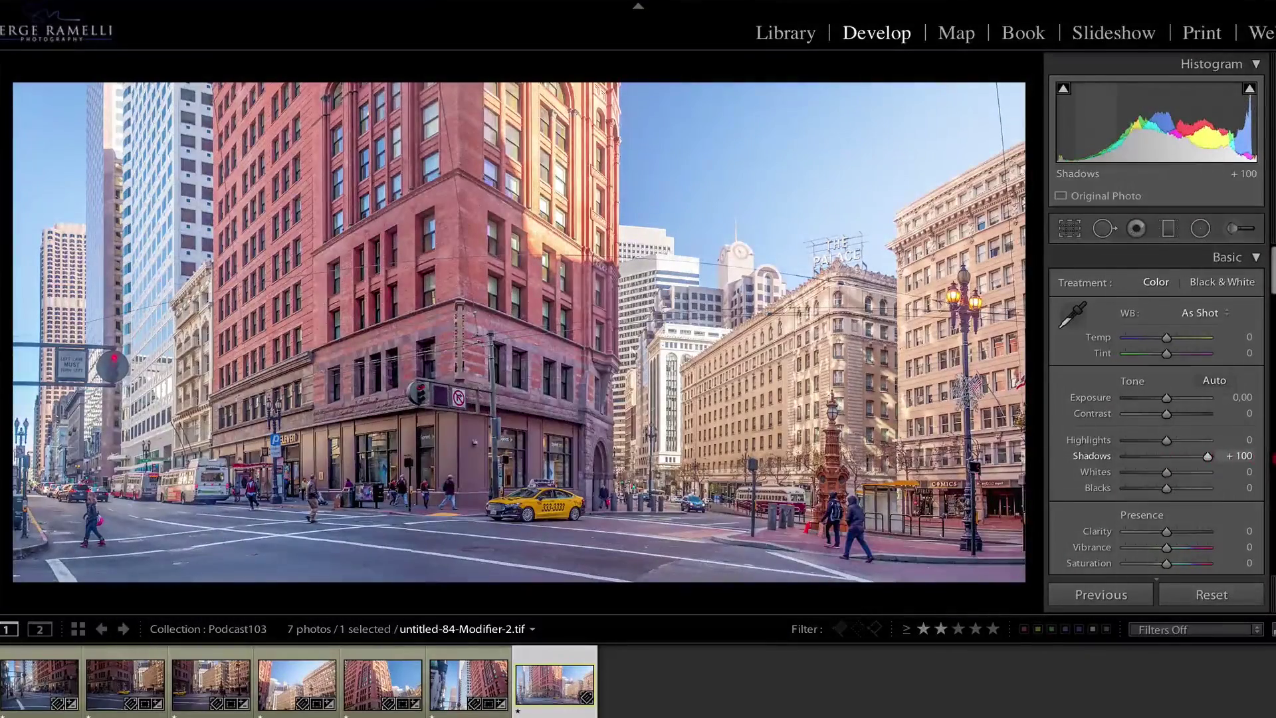
# - Try gentler tone settings on the panorama, with Highlights at −25 and Shadows at +31
pyautogui.moveTo(1166, 441); pyautogui.dragTo(1103, 444)
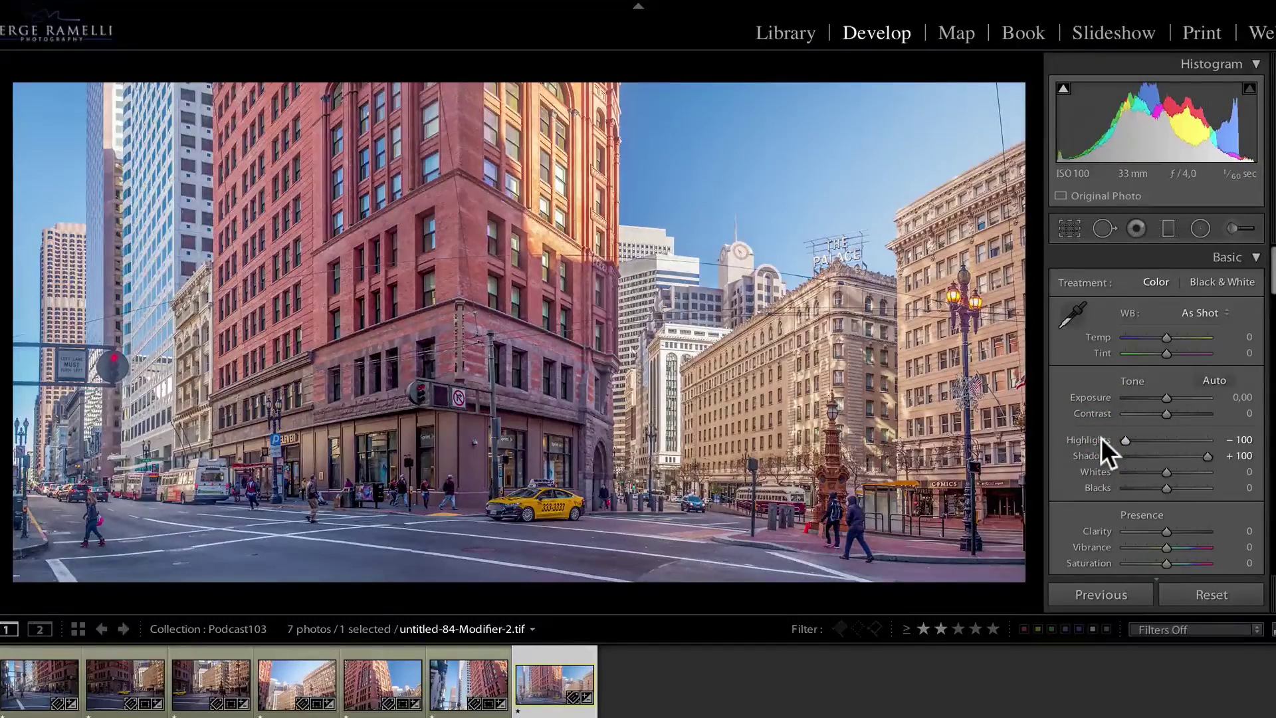
pyautogui.click(1180, 455)
pyautogui.click(1156, 439)
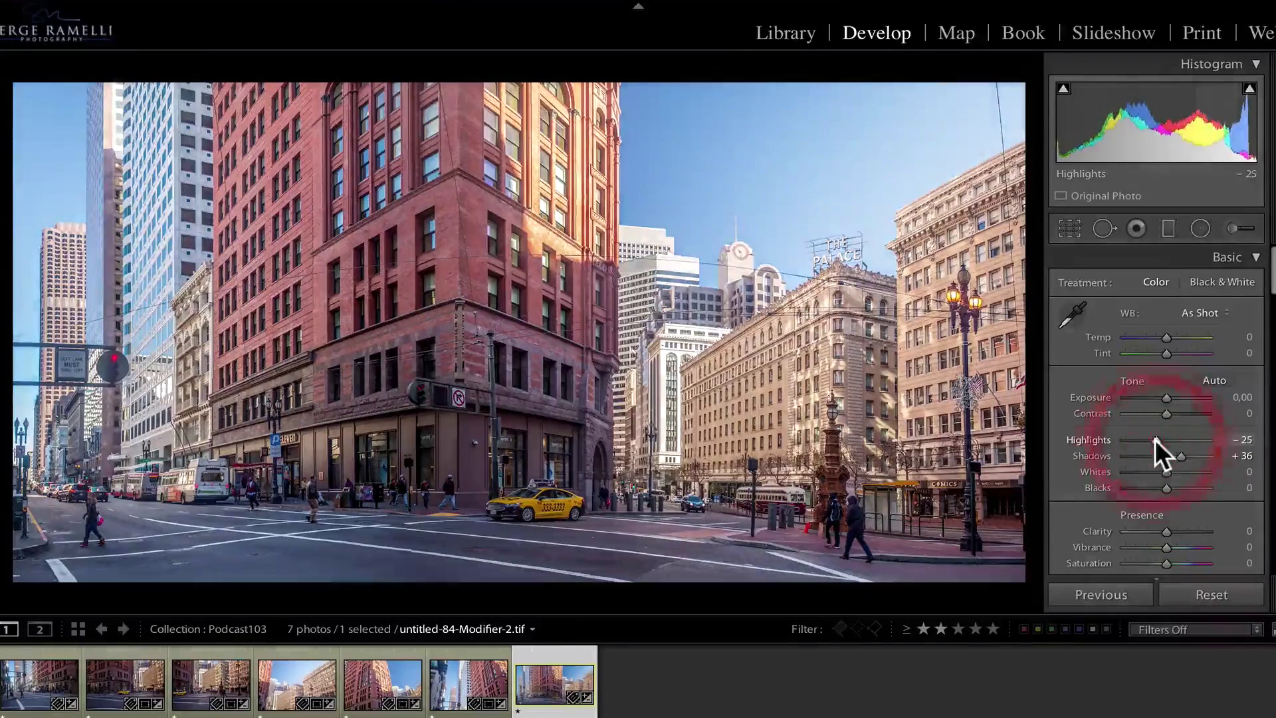
pyautogui.click(1181, 456)
pyautogui.moveTo(1182, 455); pyautogui.dragTo(1178, 455)
pyautogui.click(1149, 439)
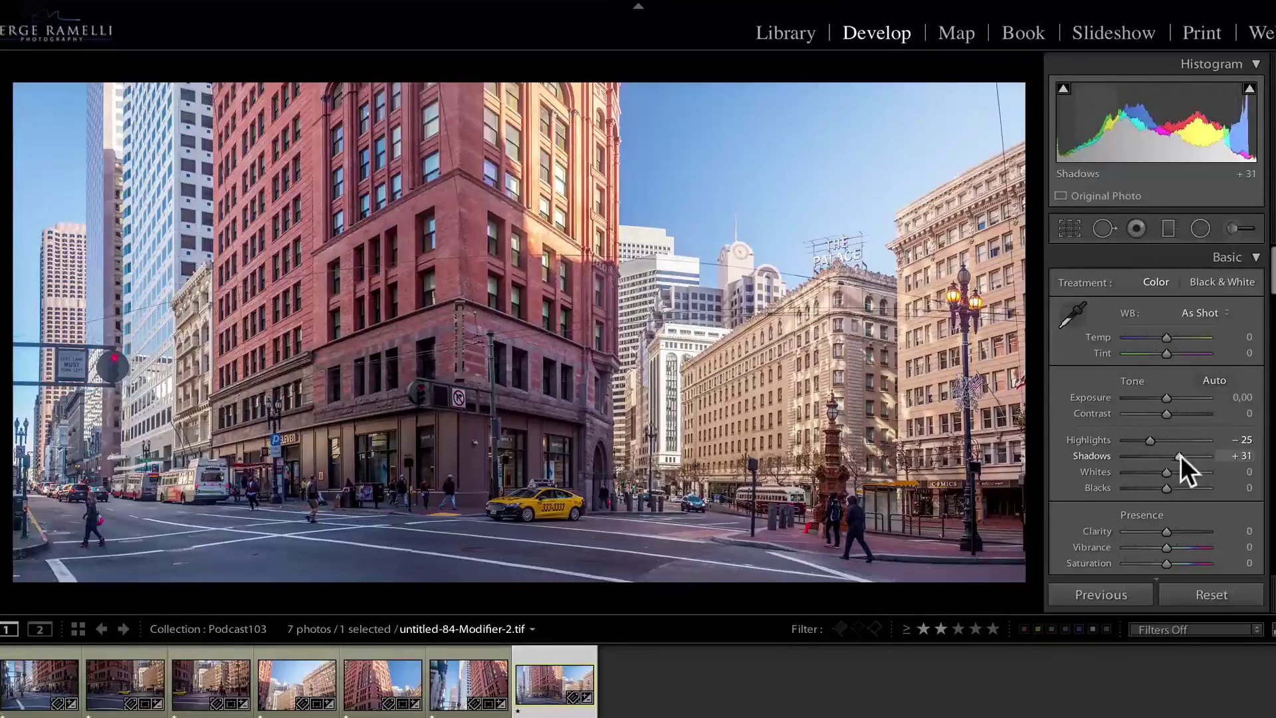
# - Set Shadows to +100, Highlights to −100, Whites to +28, Blacks to −35 and Clarity to +56
pyautogui.moveTo(1180, 456); pyautogui.dragTo(1226, 455)
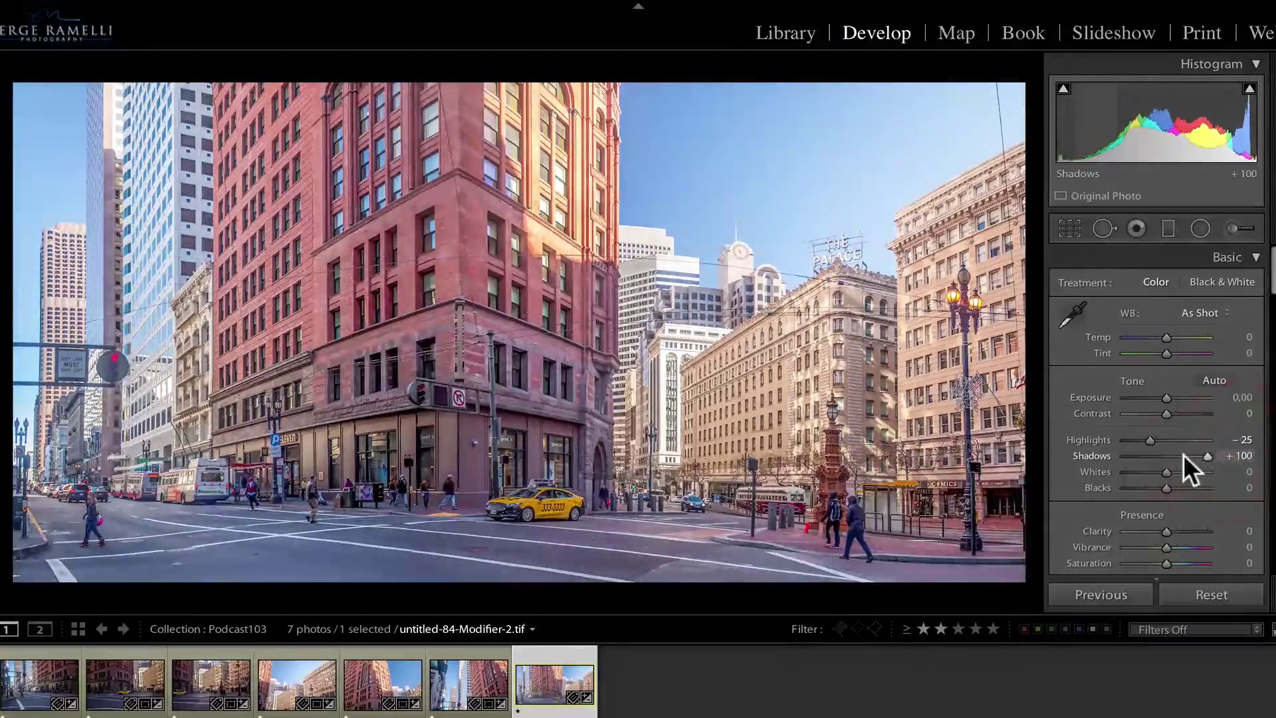
pyautogui.moveTo(1151, 440); pyautogui.dragTo(1102, 437)
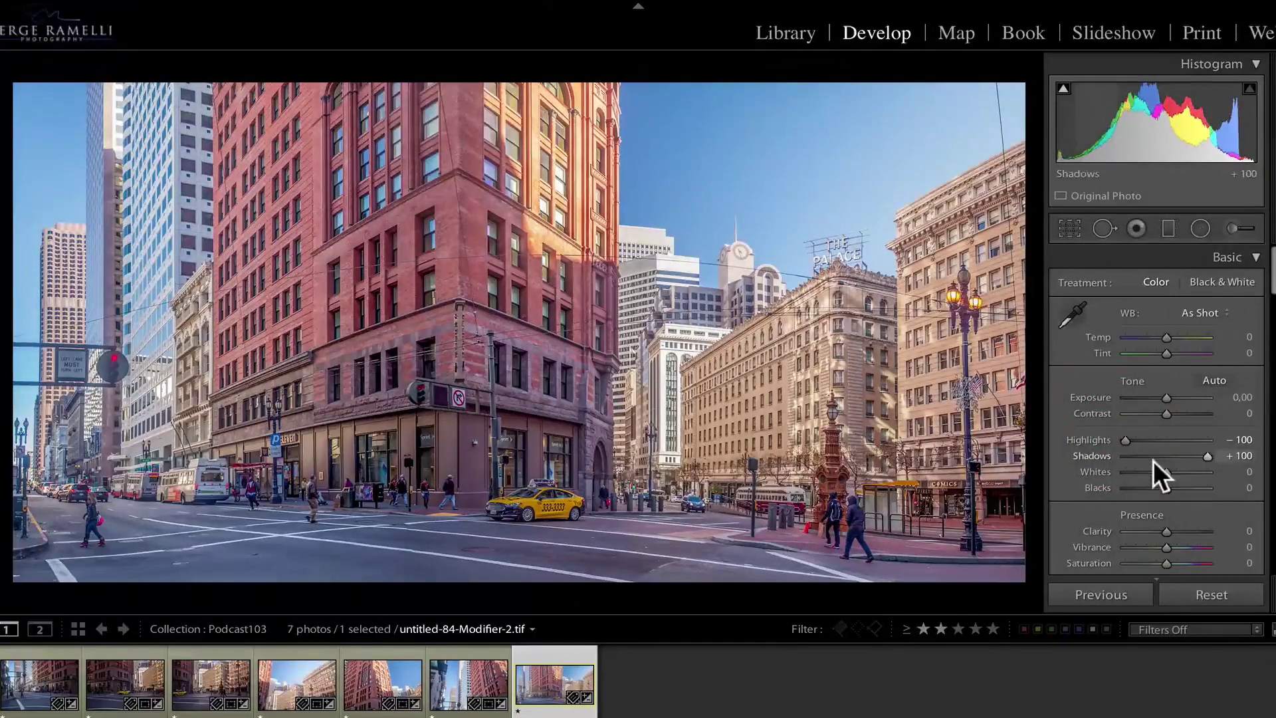
pyautogui.press('alt')
pyautogui.moveTo(1165, 469)
pyautogui.mouseDown()
pyautogui.moveTo(1178, 468)
pyautogui.moveTo(1153, 487)
pyautogui.mouseUp()
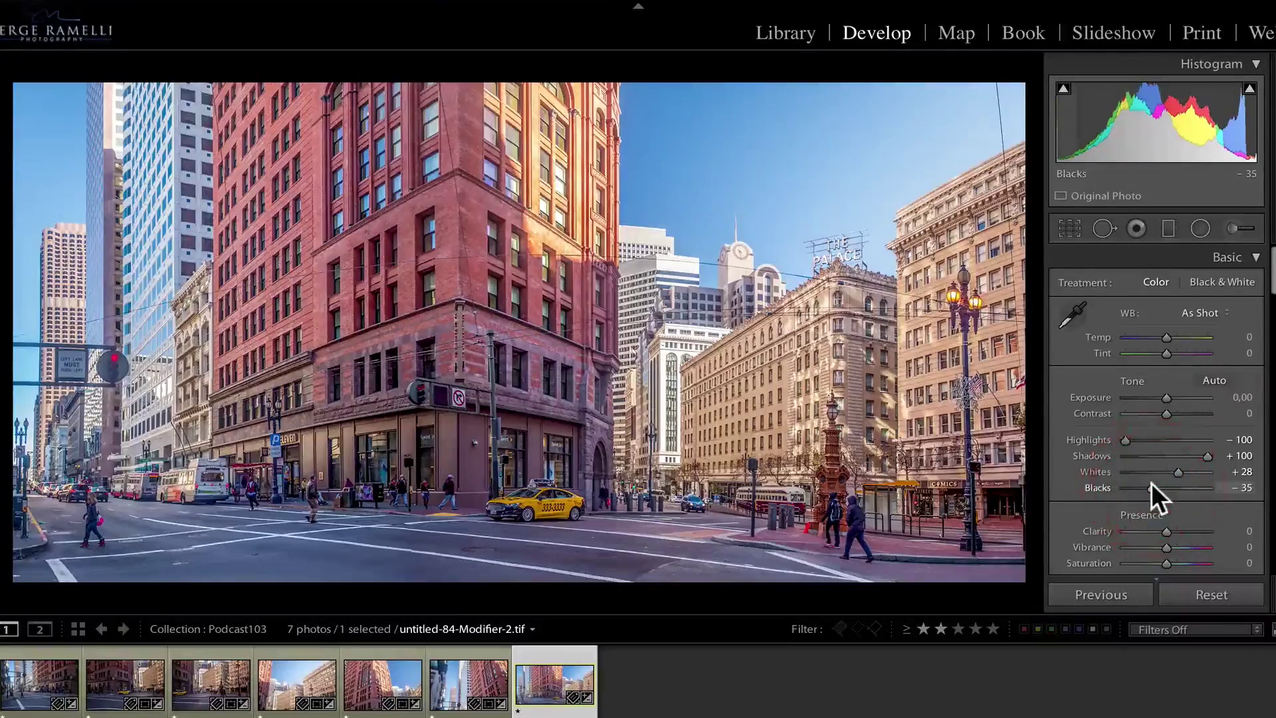
pyautogui.moveTo(1181, 533); pyautogui.dragTo(1189, 531)
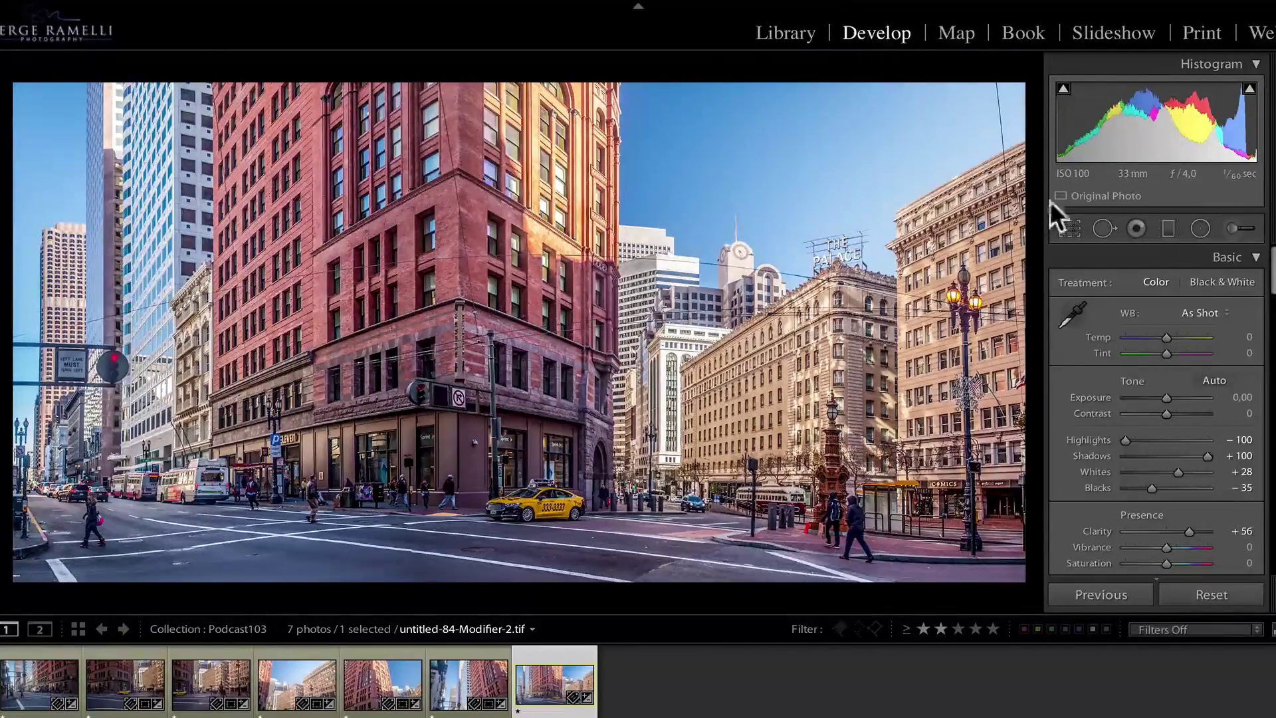
# - Add two graduated filters with Clarity 4, darkening the sky at Exposure −0,45 and the street at Exposure −0,85
pyautogui.click(1167, 229)
pyautogui.moveTo(632, 177); pyautogui.dragTo(625, 329)
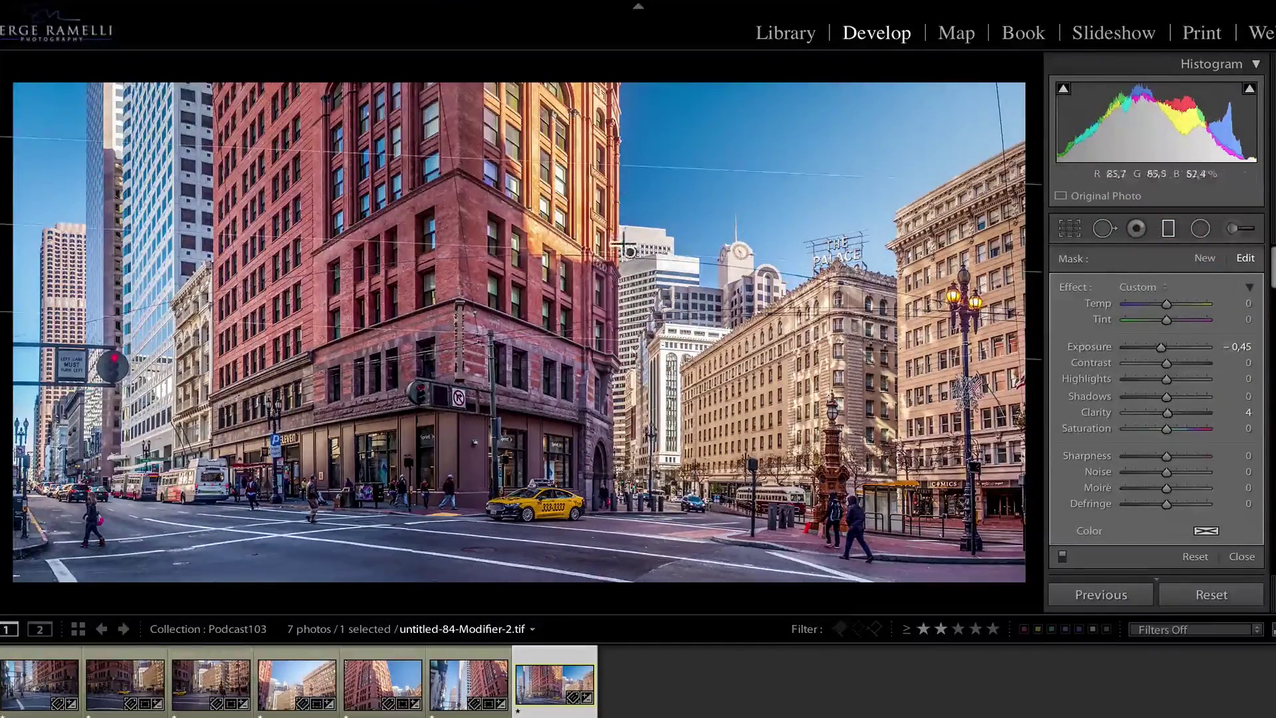
pyautogui.moveTo(630, 183); pyautogui.dragTo(637, 154)
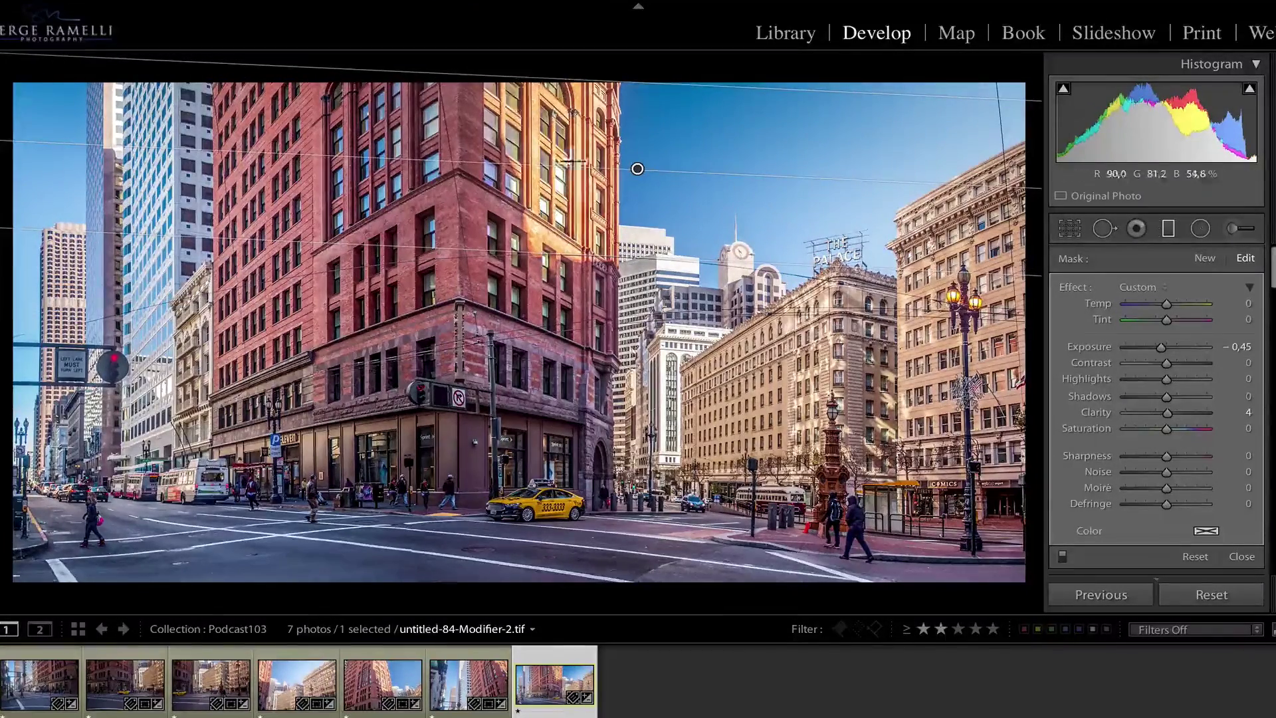
pyautogui.moveTo(532, 576); pyautogui.dragTo(539, 384)
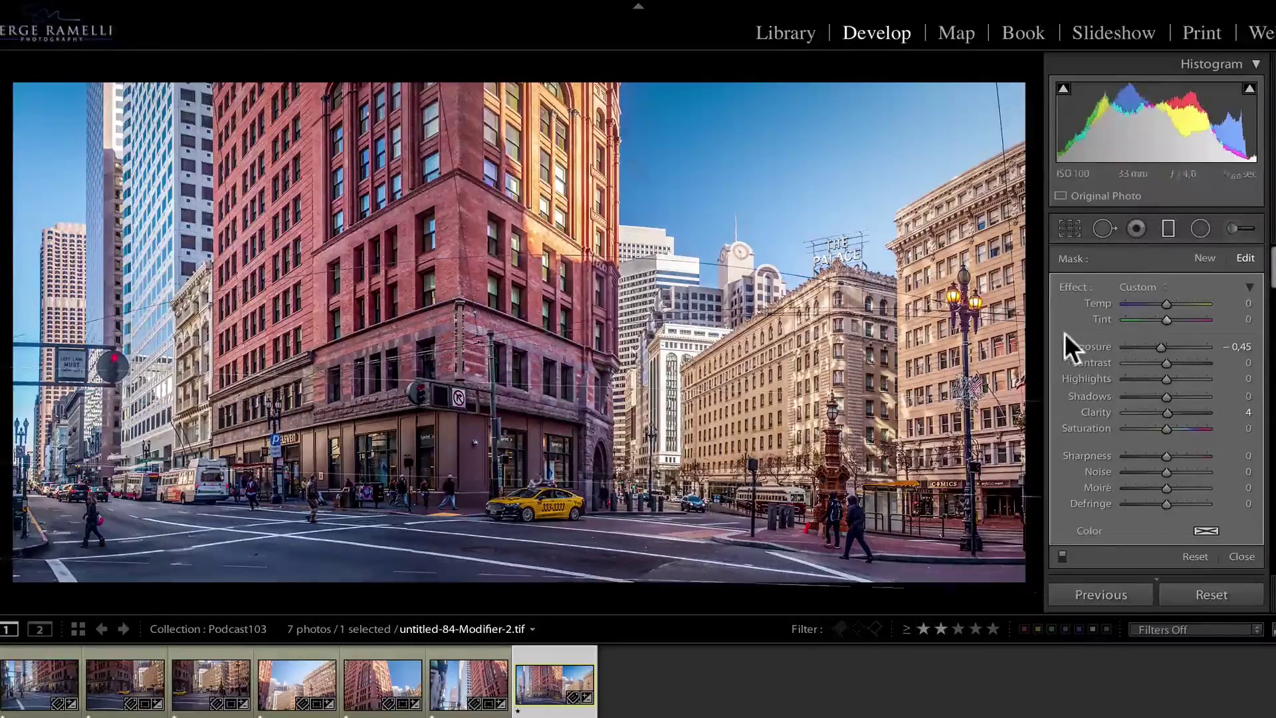
pyautogui.moveTo(1170, 347); pyautogui.dragTo(1148, 348)
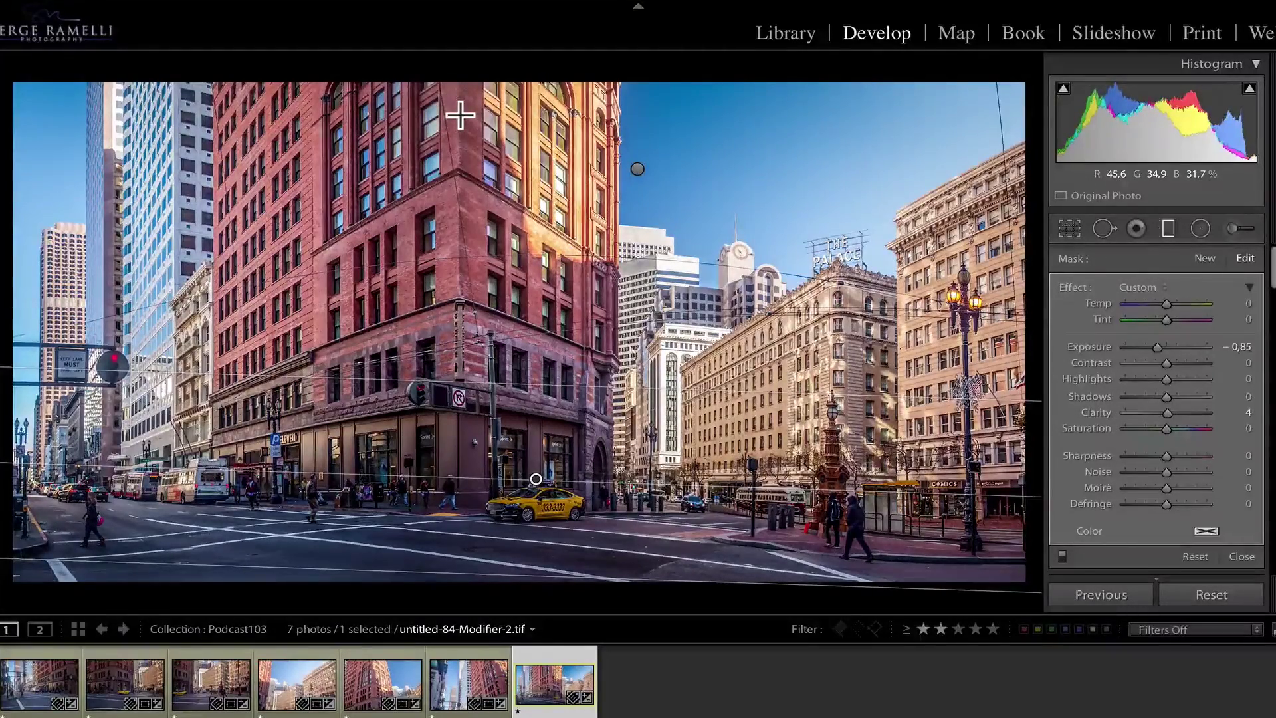
# - Set up the Adjustment Brush with Flow 81, Density 81, Exposure 1,25 and Clarity 37
pyautogui.click(1229, 228)
pyautogui.scroll(-5, 1186, 387)
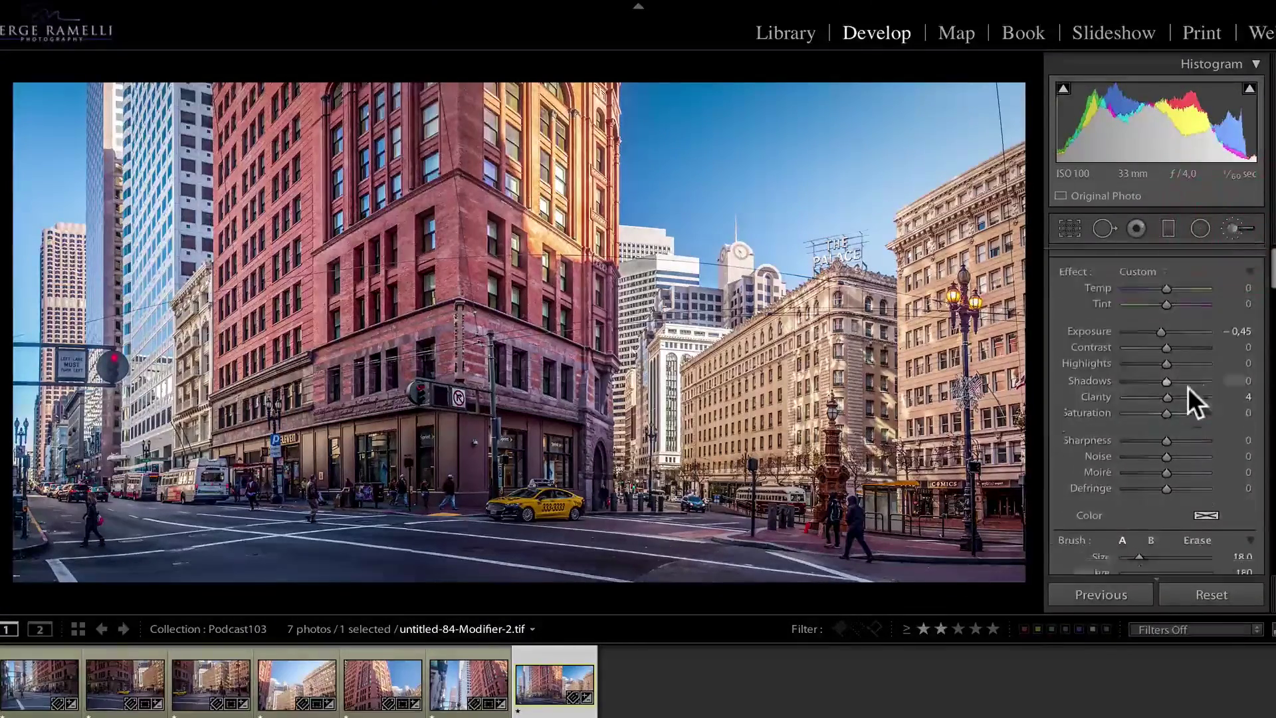
pyautogui.scroll(-1, 1187, 387)
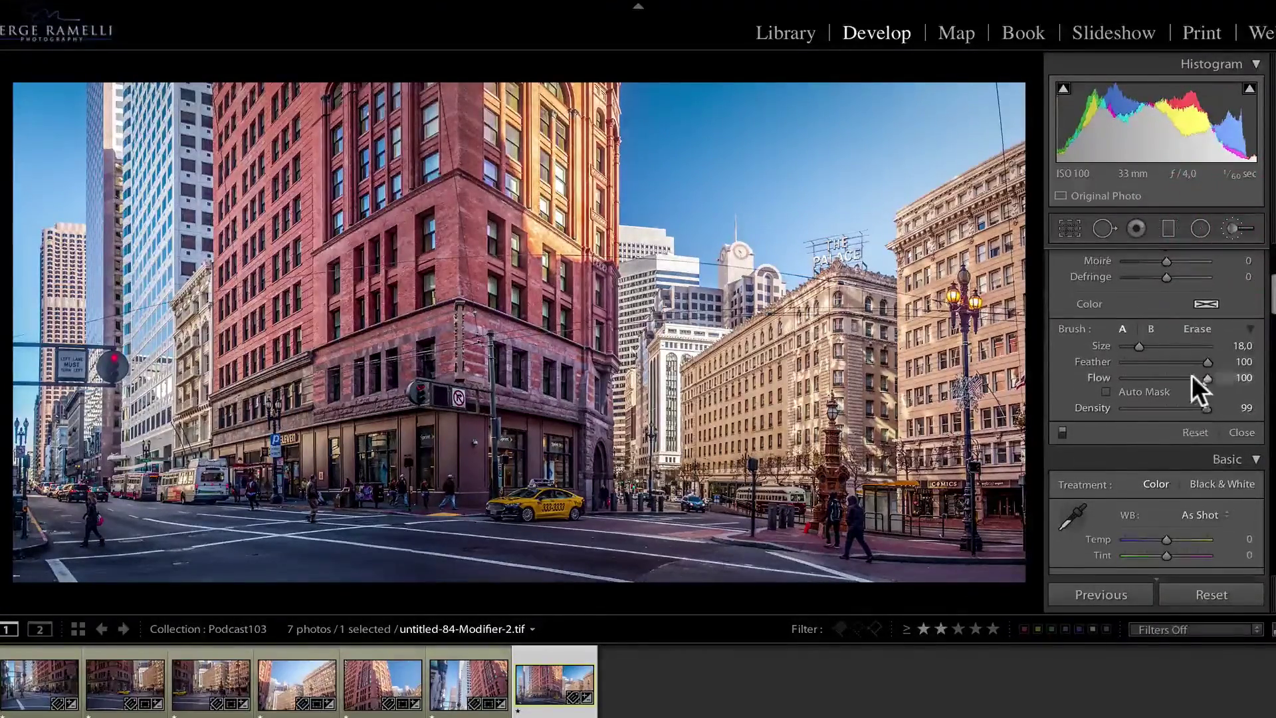
pyautogui.click(1191, 376)
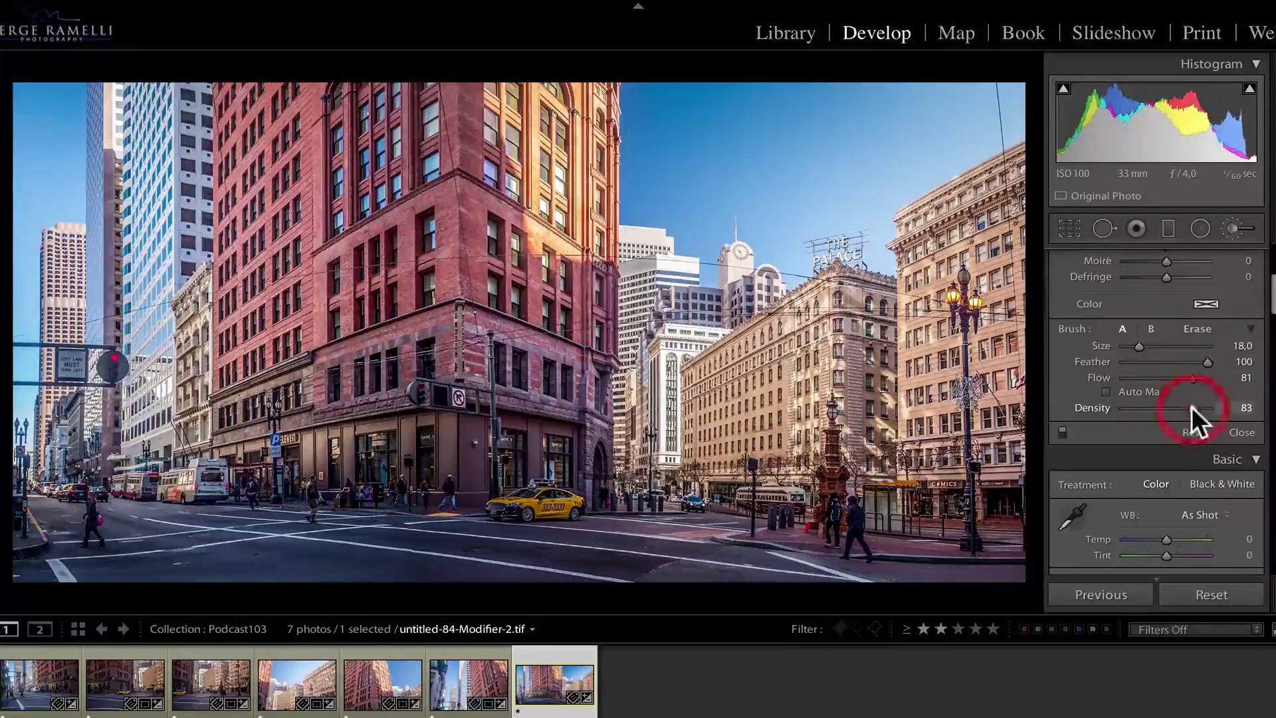
pyautogui.scroll(5, 1186, 405)
pyautogui.moveTo(1163, 346); pyautogui.dragTo(1177, 345)
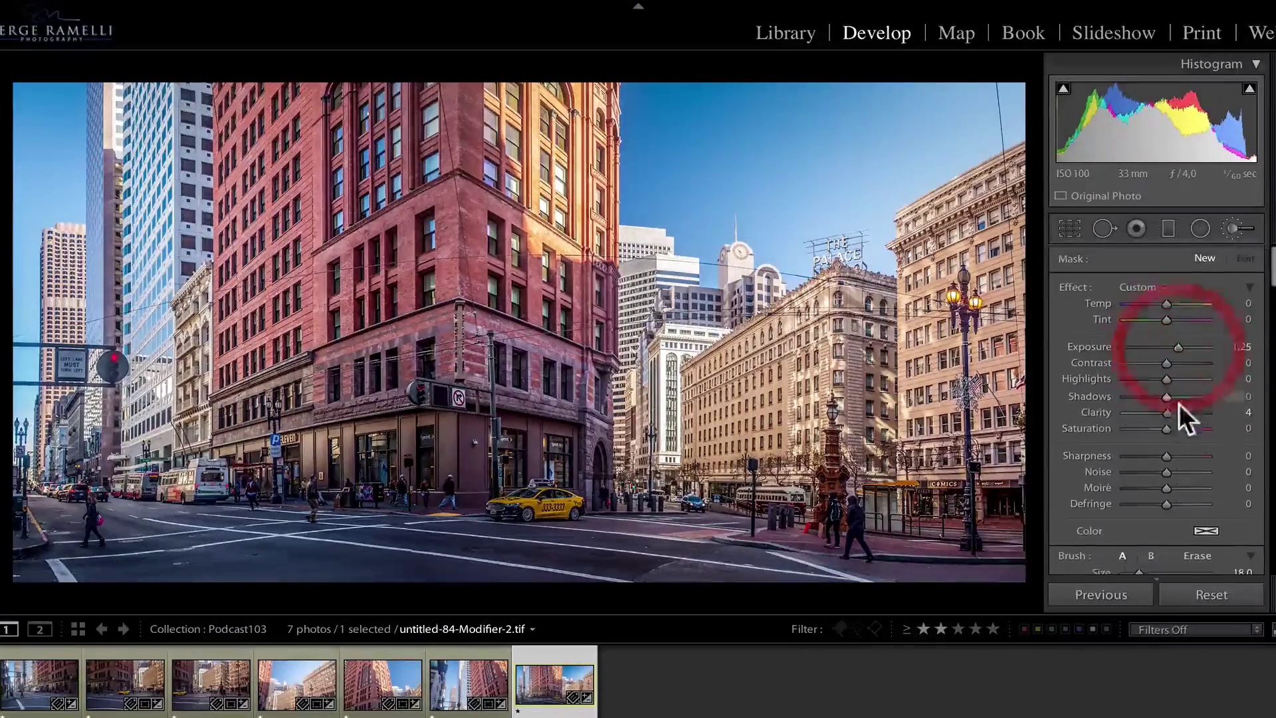
pyautogui.click(1180, 412)
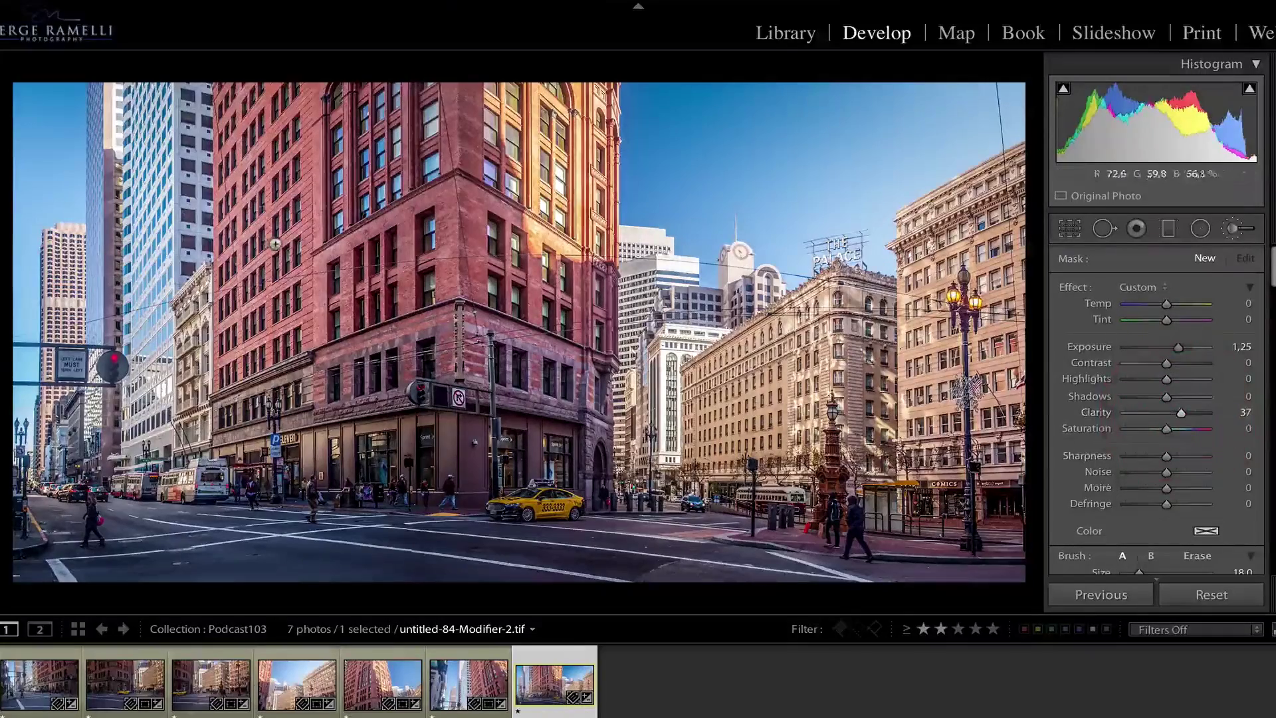
# - Brighten the red brick corner building with the Adjustment Brush at Exposure 1,15, and finish the brush adjustment
pyautogui.scroll(-1, 431, 166)
pyautogui.moveTo(3, 400)
pyautogui.mouseDown()
pyautogui.moveTo(332, 252)
pyautogui.moveTo(512, 133)
pyautogui.mouseUp()
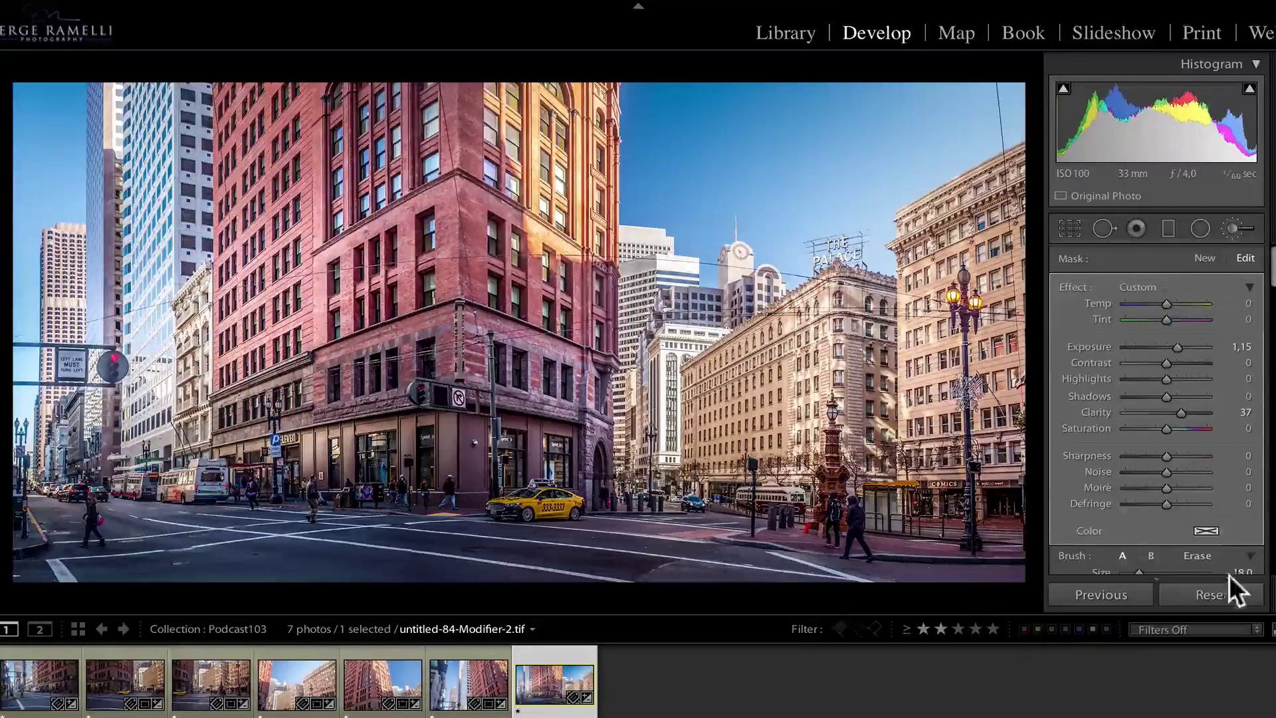
pyautogui.scroll(-3, 1223, 498)
pyautogui.scroll(-3, 1228, 479)
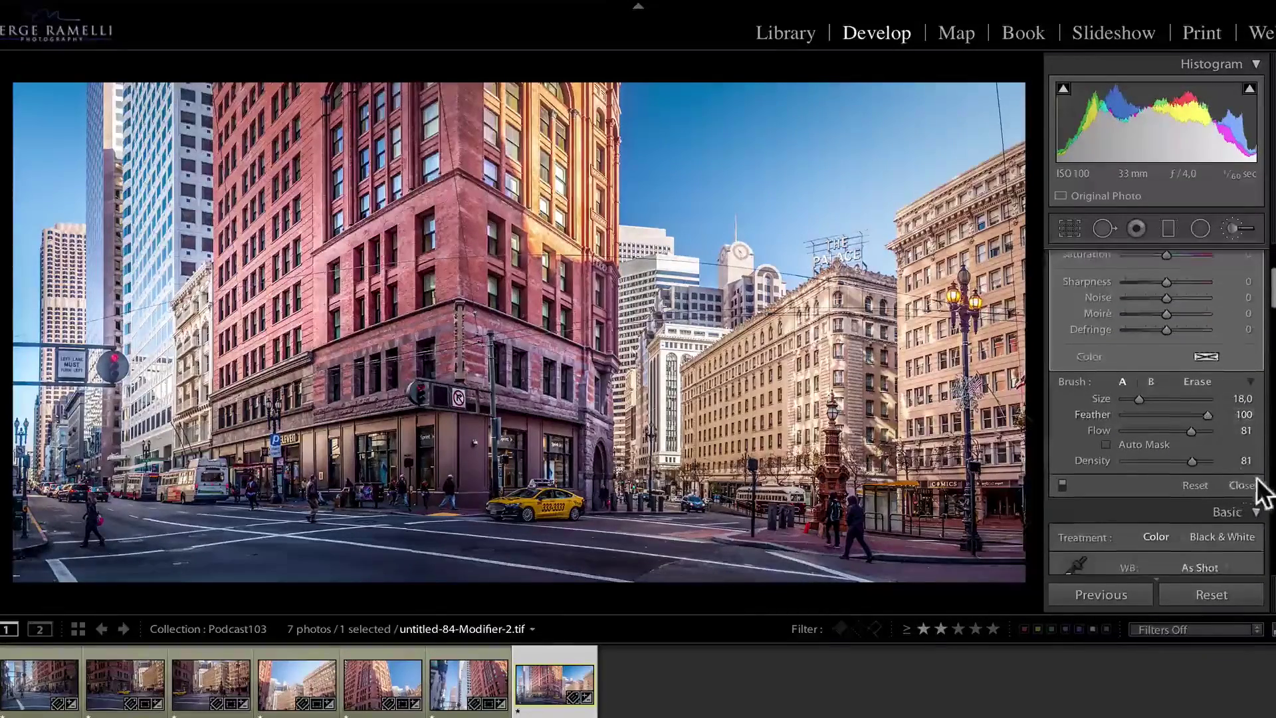
pyautogui.click(1241, 440)
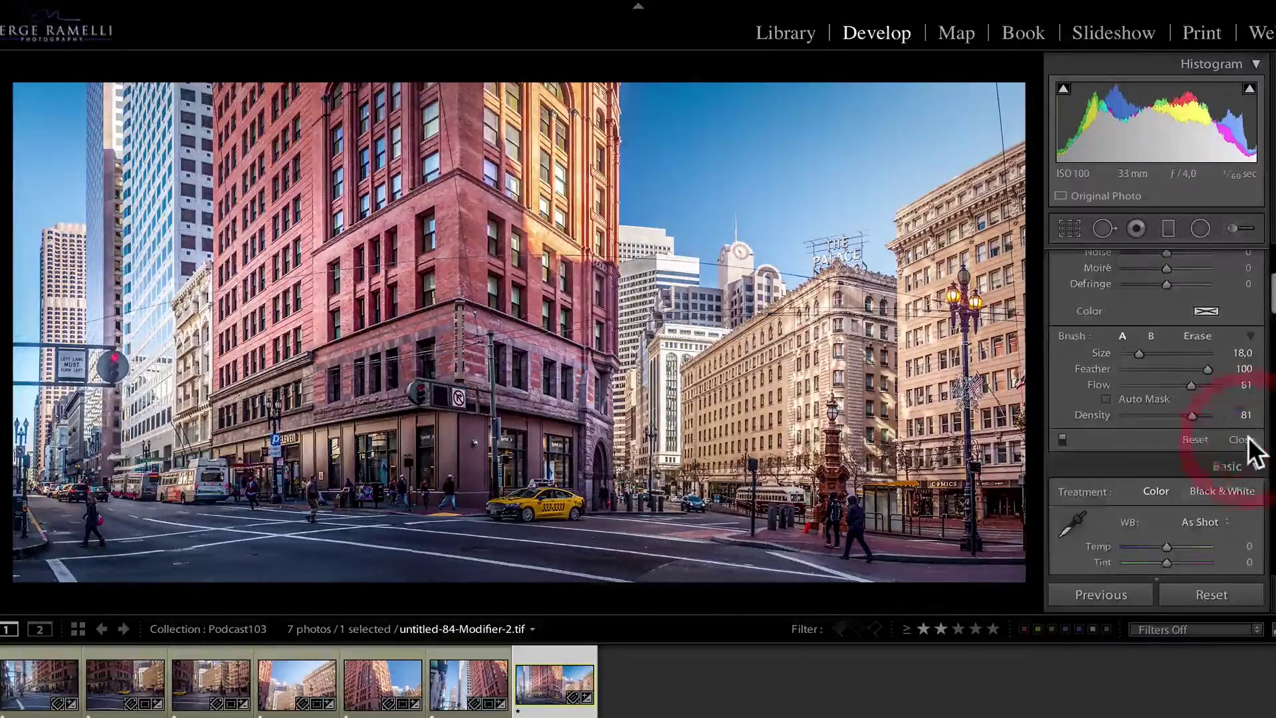
# - Set the panorama's overall Contrast to +29 and Saturation to −8
pyautogui.scroll(3, 1194, 355)
pyautogui.moveTo(1178, 411); pyautogui.dragTo(1174, 414)
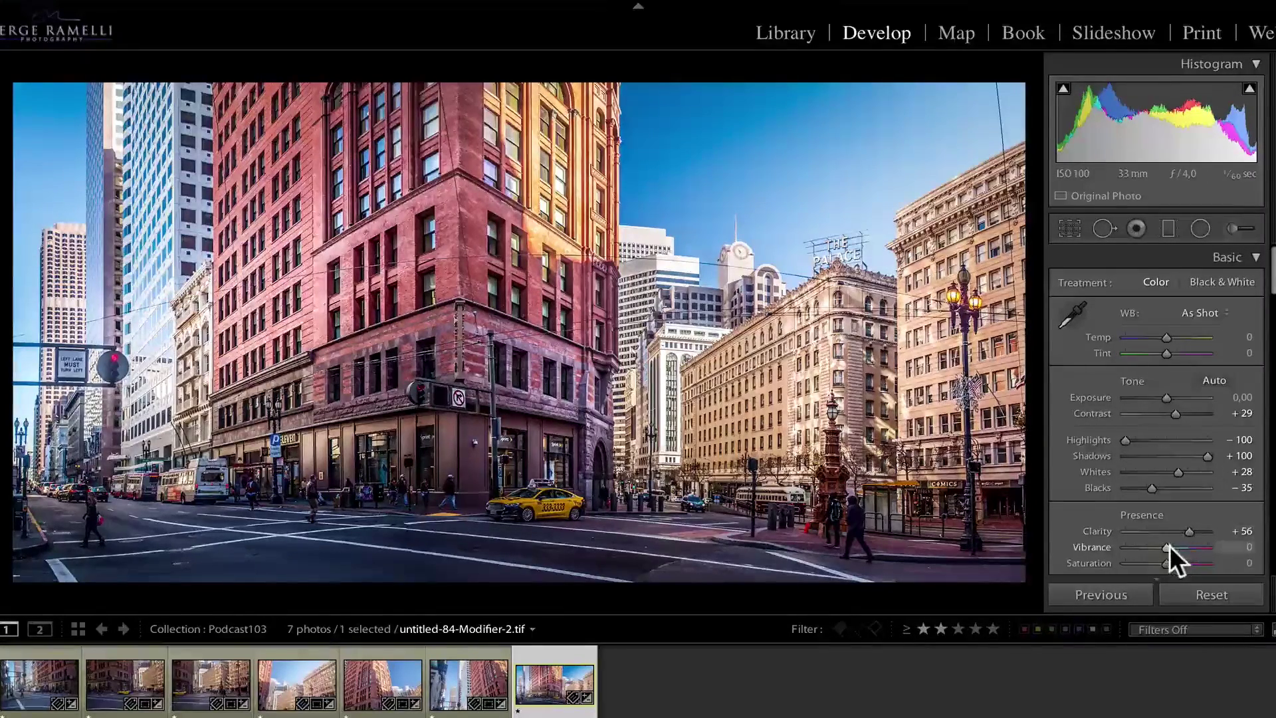
pyautogui.moveTo(1165, 563); pyautogui.dragTo(1162, 560)
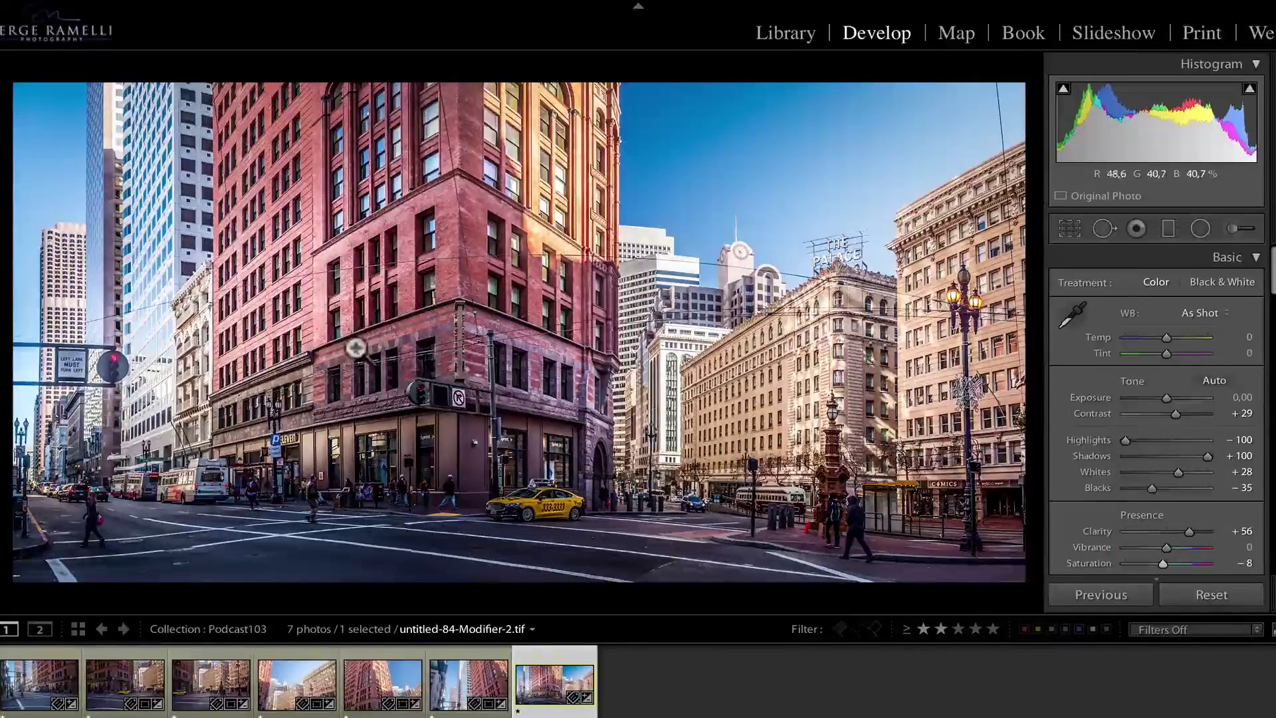
# - Compare the edited panorama with its unedited version, and set Blacks to −14
pyautogui.hotkey('alt', '\\')
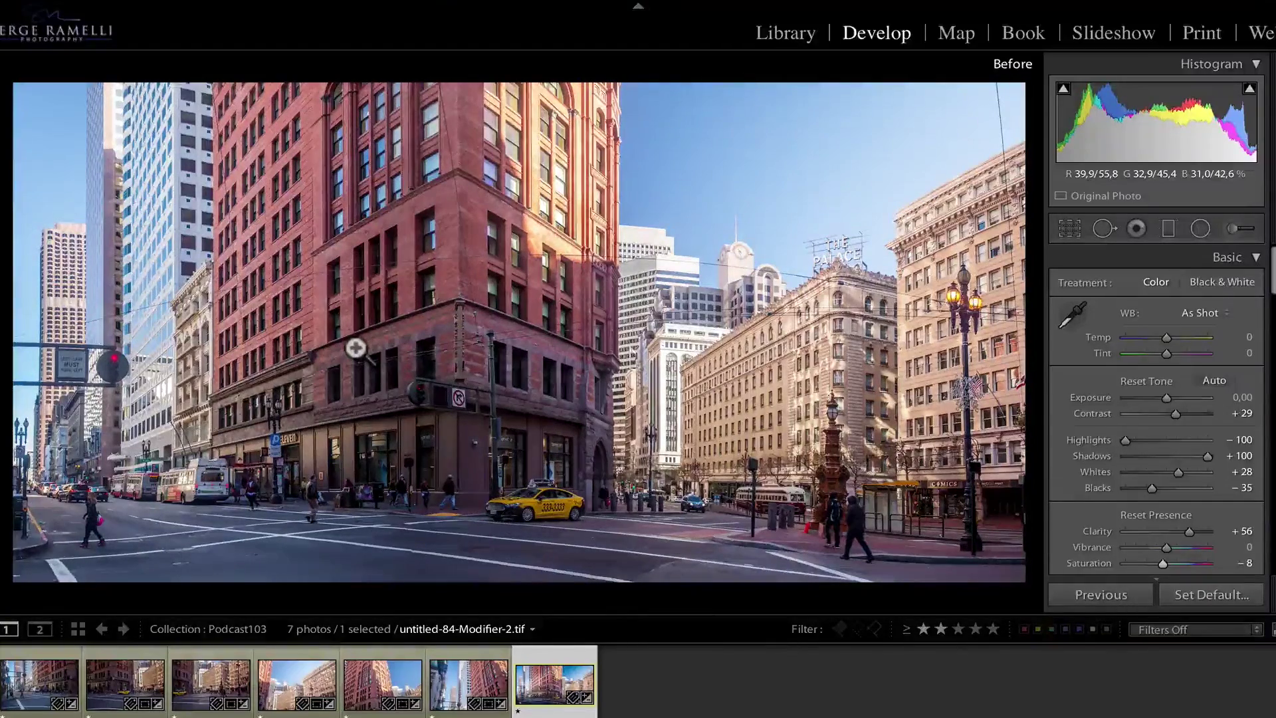
pyautogui.hotkey('alt', '\\')
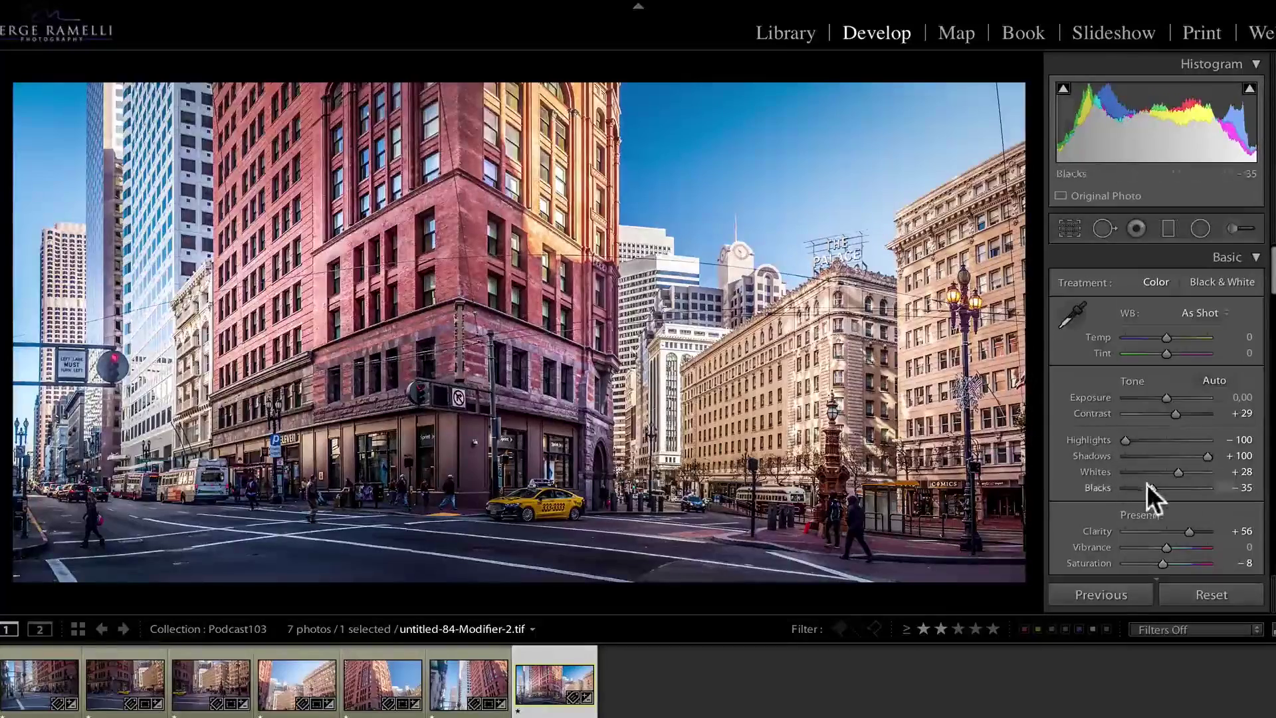
pyautogui.moveTo(1154, 488); pyautogui.dragTo(1162, 486)
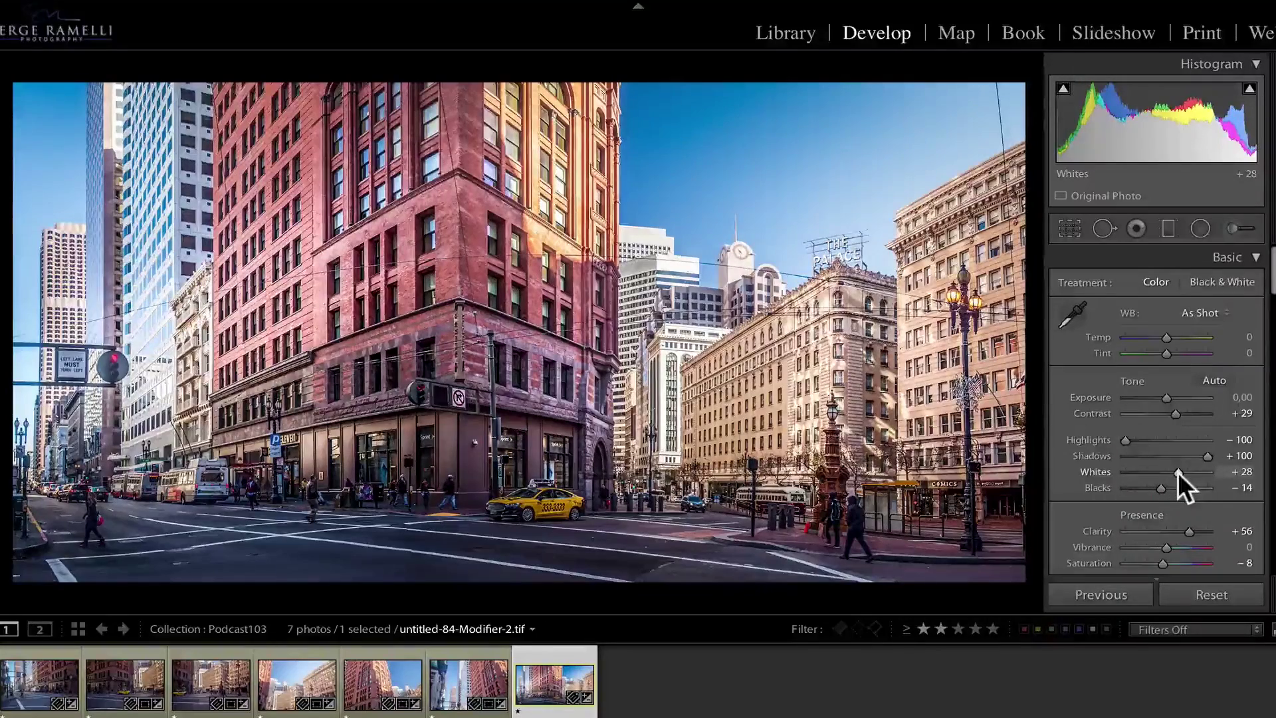